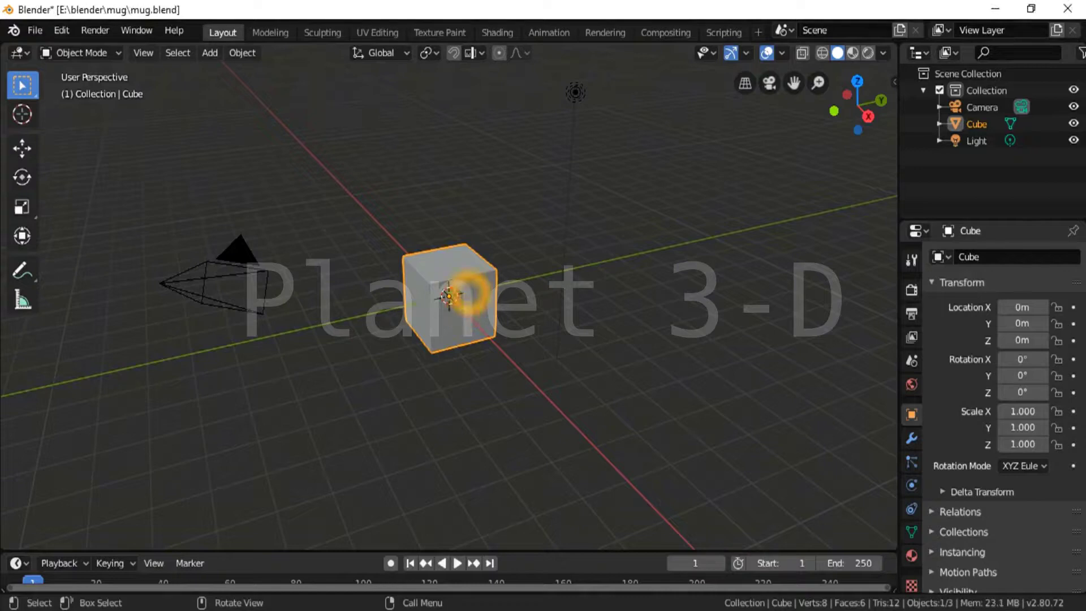
Replace the default cube with a 22-vertex cylinder
key("Delete")
left_click(210, 53)
left_click(383, 157)
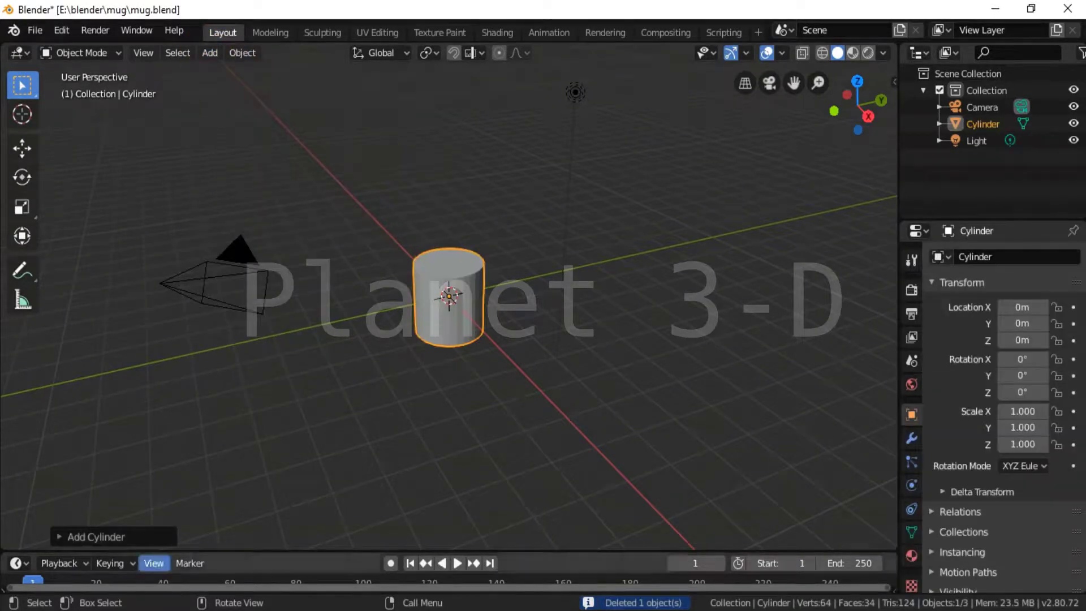
left_click(96, 536)
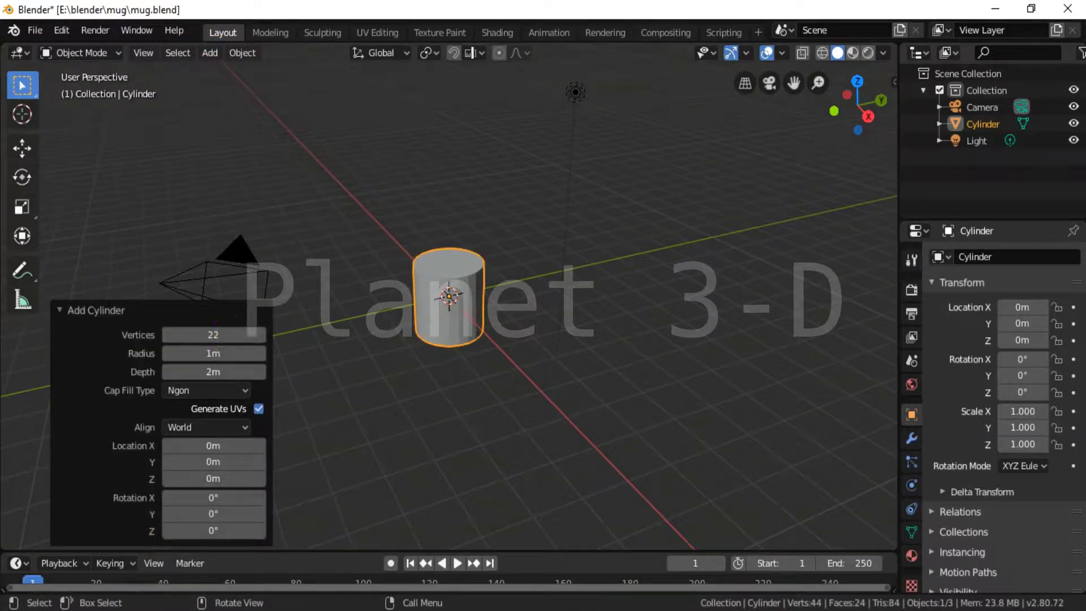
left_click(655, 427)
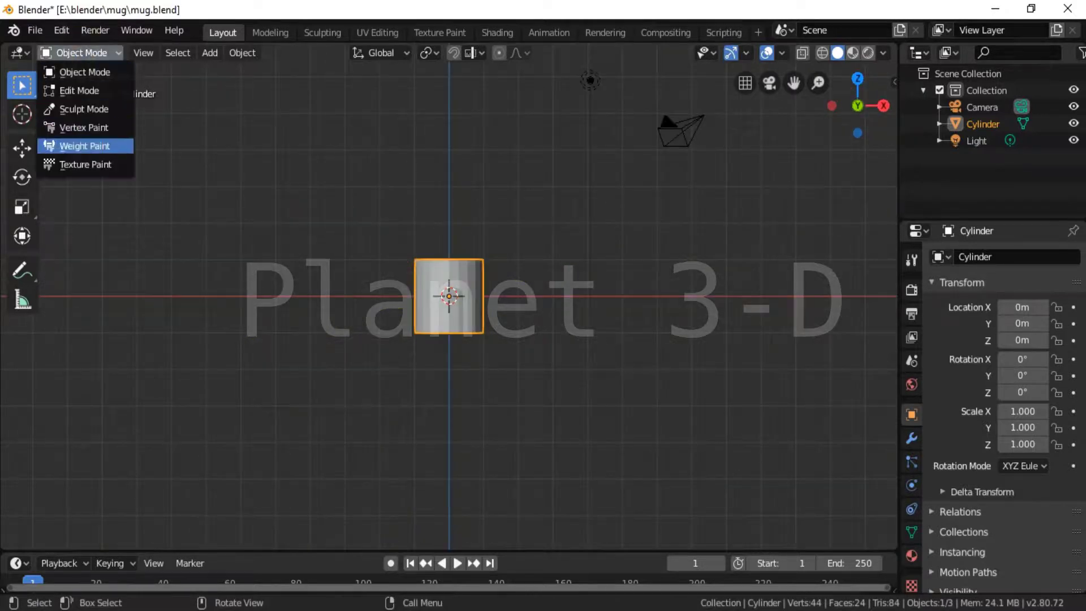
In Edit Mode, add horizontal loop cuts around the cylinder's sides, one near the top
left_click(80, 91)
left_click(444, 297)
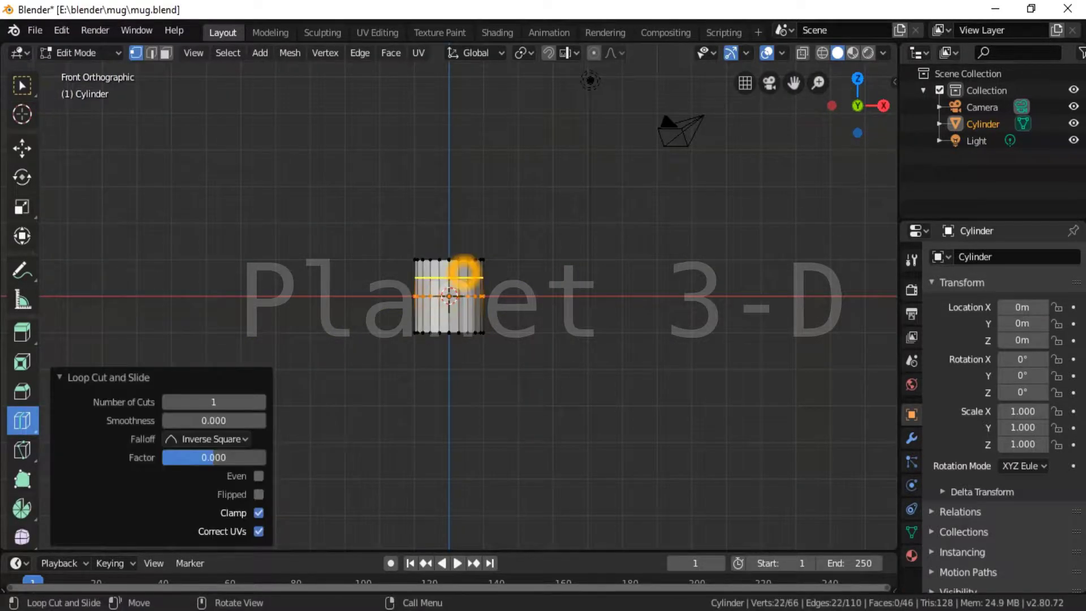
scroll(497, 295, "up", 5)
left_click_drag(526, 147, 526, 132)
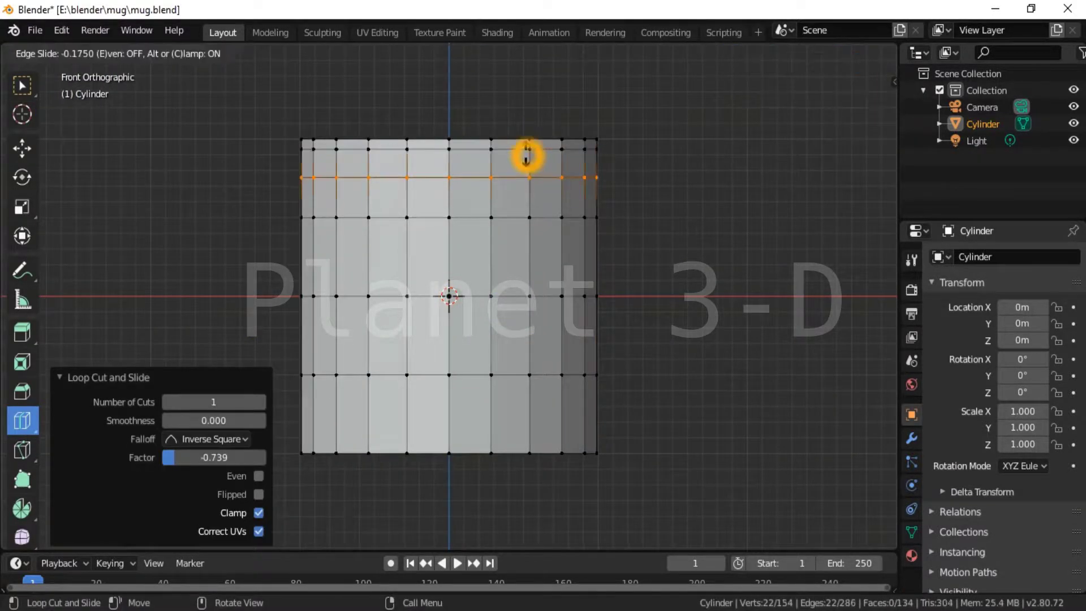
Delete the cylinder's top face to open the cup
middle_click_drag(579, 204, 600, 350)
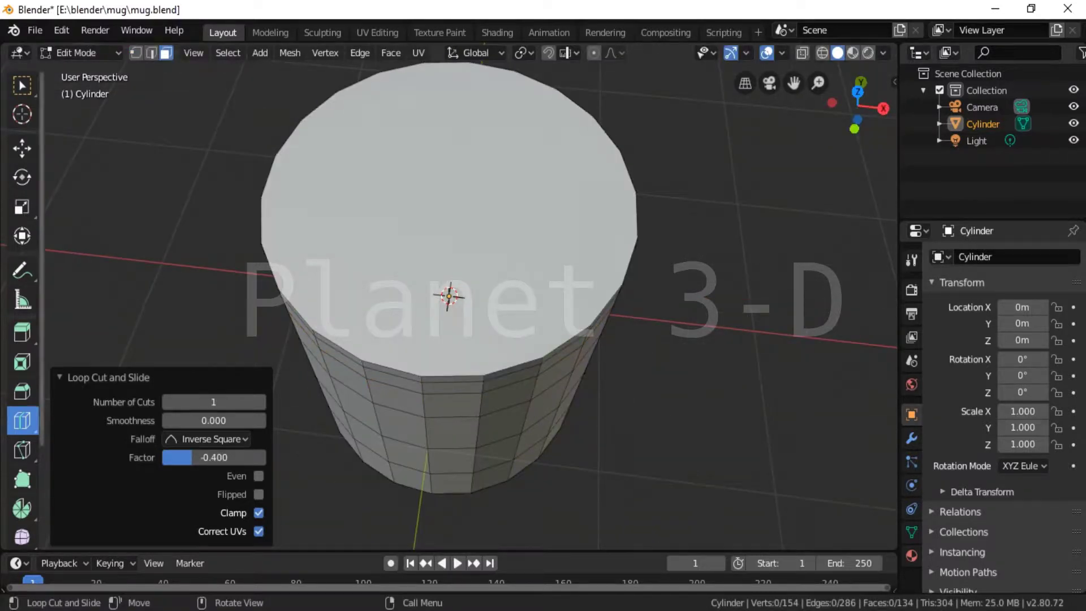
key("w")
left_click(573, 303)
key("x")
left_click(557, 369)
key("KP_7")
In vertex select mode, pull the front rim vertex outward
left_click(136, 52)
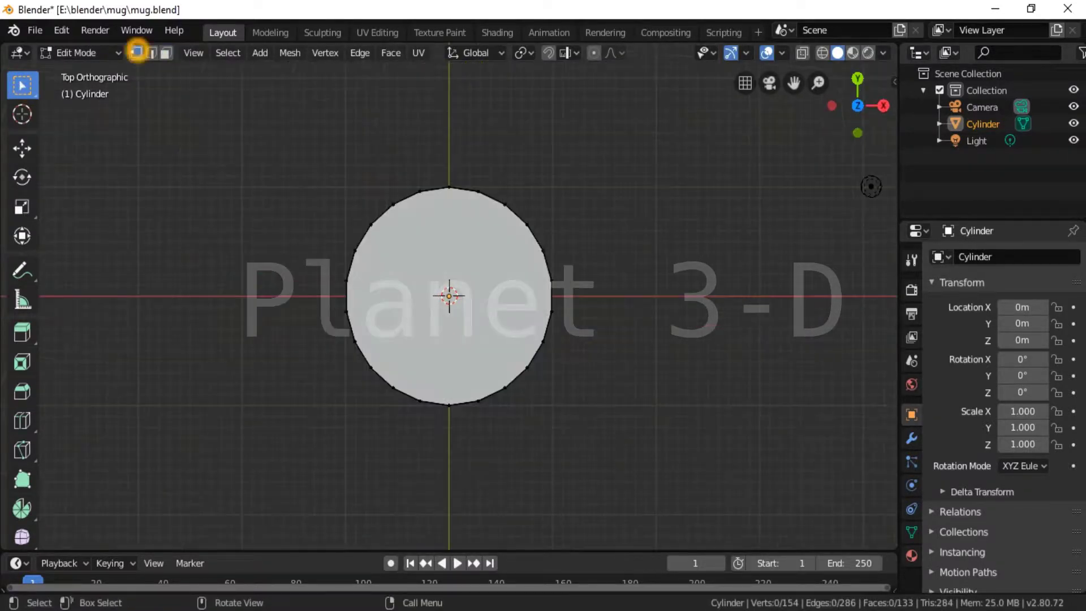
mouse_move(464, 294)
middle_mouse_down()
mouse_move(509, 317)
mouse_move(448, 291)
middle_mouse_up()
key("KP_3")
left_click_drag(409, 193, 399, 192)
scroll(337, 204, "up", 3)
scroll(337, 283, "up", 3)
left_click_drag(373, 310, 434, 336)
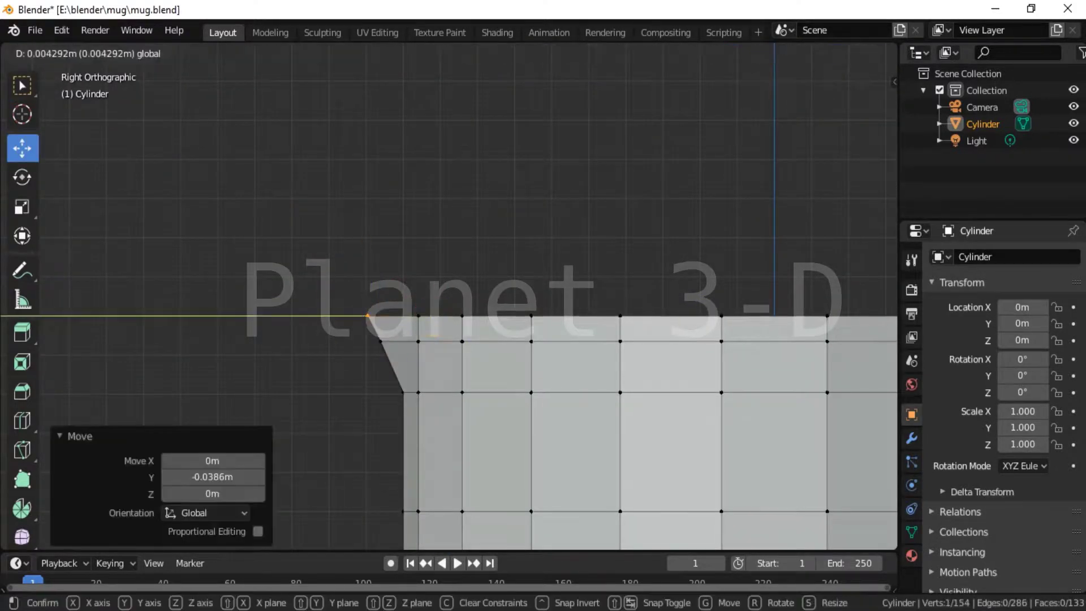
left_click(433, 336)
Add the neighbouring rim vertex and pull both outward into a pointed spout
middle_click_drag(434, 336, 322, 339)
left_click(321, 339, "shift")
left_click_drag(568, 295, 574, 346)
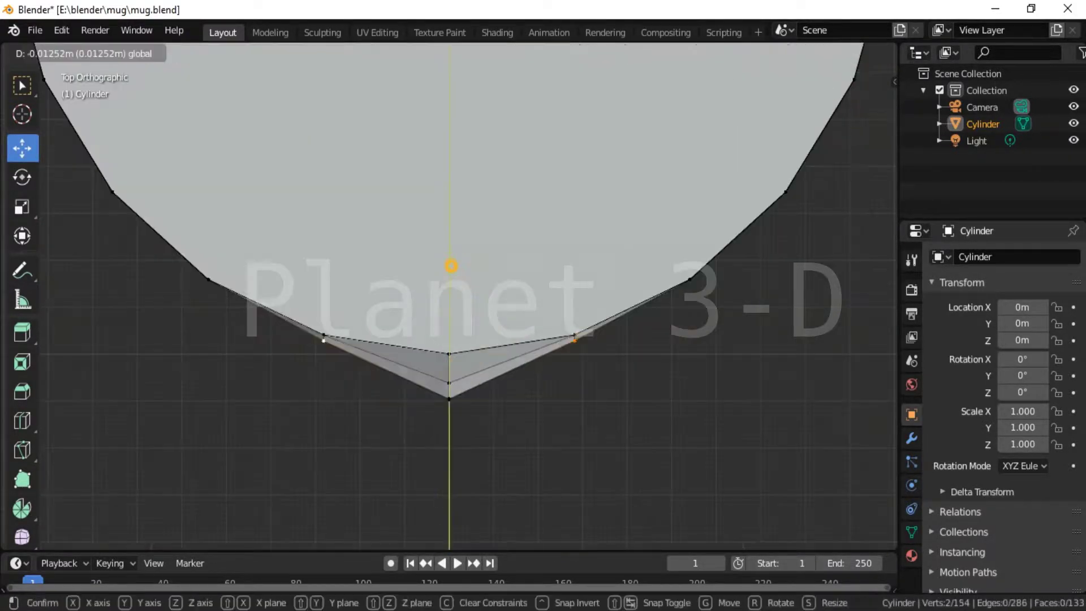
key("KP_3")
left_click(22, 148)
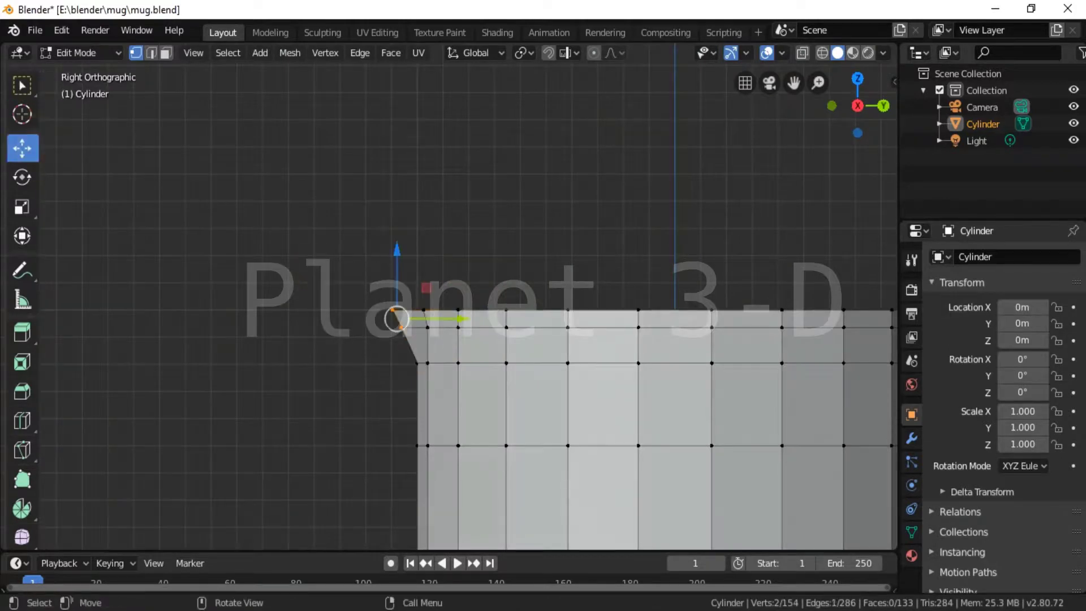
mouse_move(452, 339)
middle_mouse_down()
mouse_move(368, 255)
mouse_move(283, 283)
middle_mouse_up()
key("Tab")
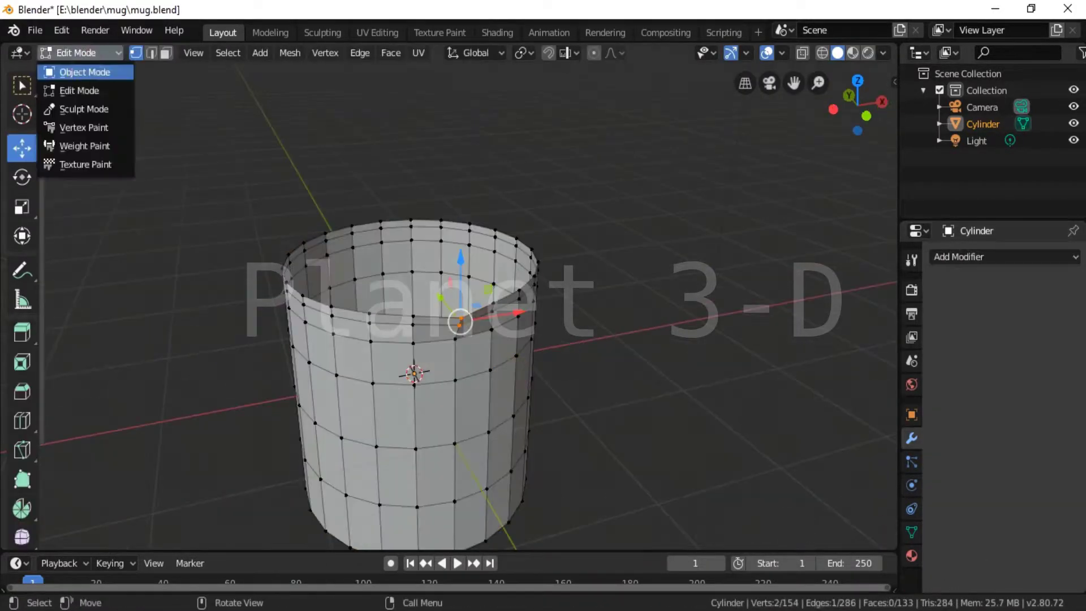
Scale the top rim edge loop outward and extrude it into a flared rim band
key("KP_7")
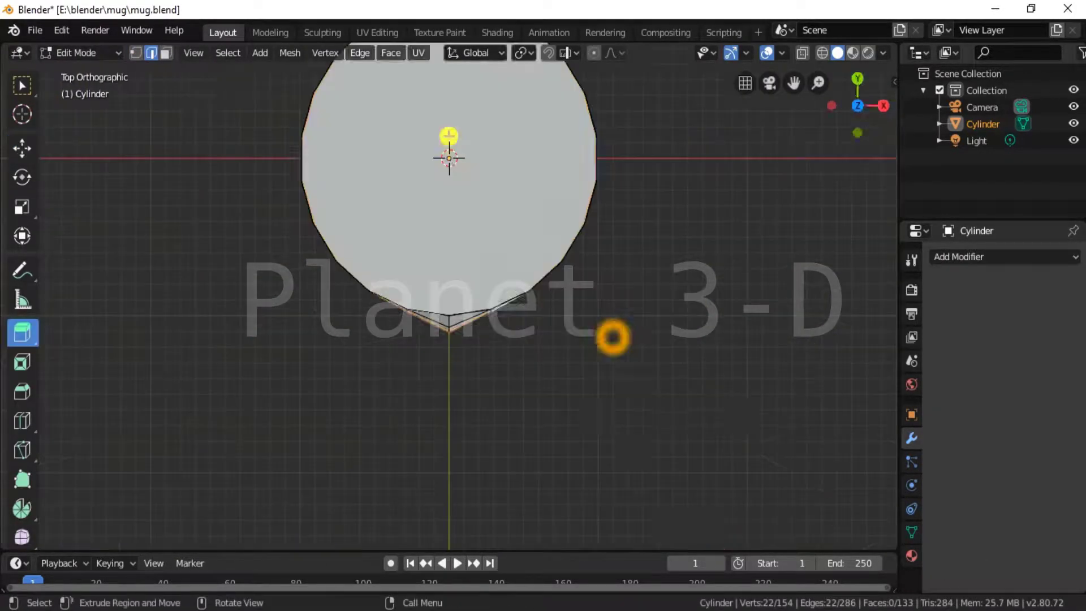
key("s")
left_click(503, 226)
left_click(485, 237)
middle_click_drag(485, 236, 425, 218)
key("KP_1")
left_click(449, 209)
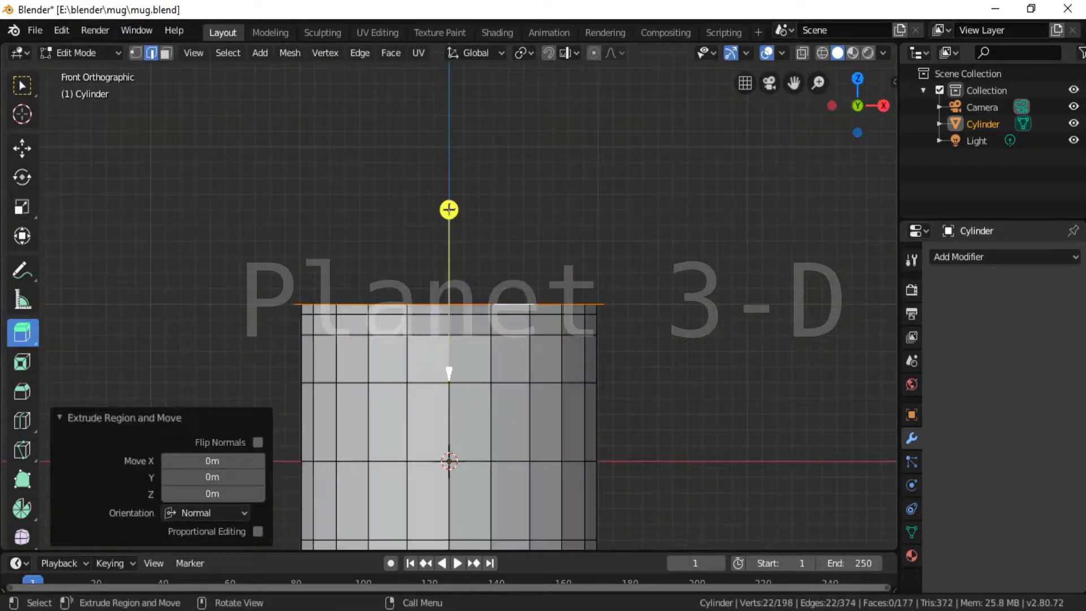
left_click(449, 387)
scroll(483, 260, "up", 2)
scroll(497, 247, "up", 2)
mouse_move(497, 248)
middle_mouse_down()
mouse_move(494, 235)
mouse_move(542, 269)
middle_mouse_up()
scroll(448, 290, "down", 5)
key("KP_3")
Scale the bottom vertex ring inward to narrow the base
key("1")
middle_click_drag(448, 287, 365, 236, "shift")
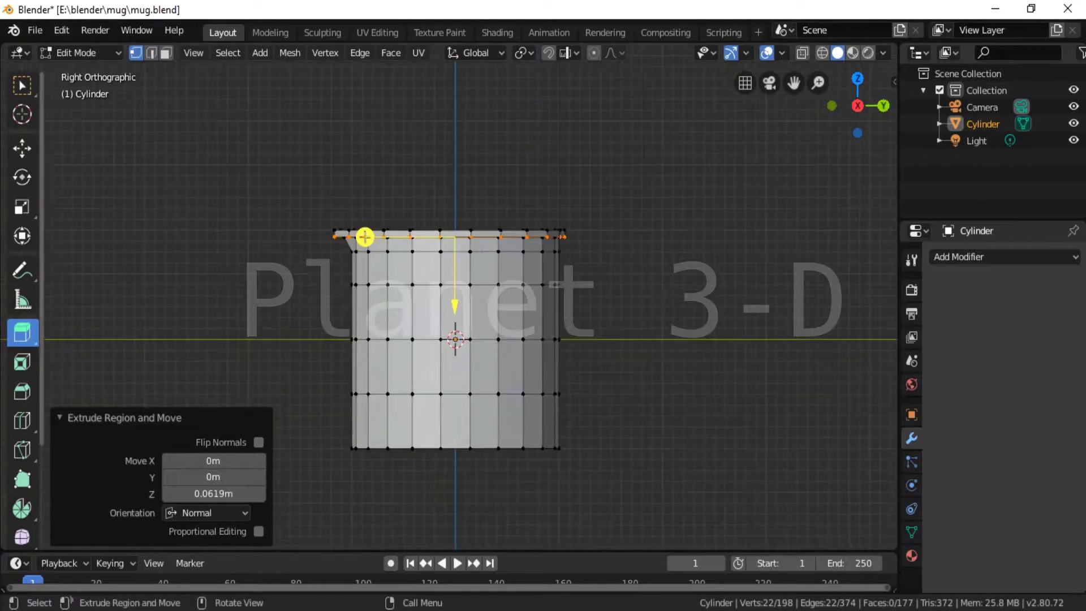
left_click_drag(337, 444, 338, 447)
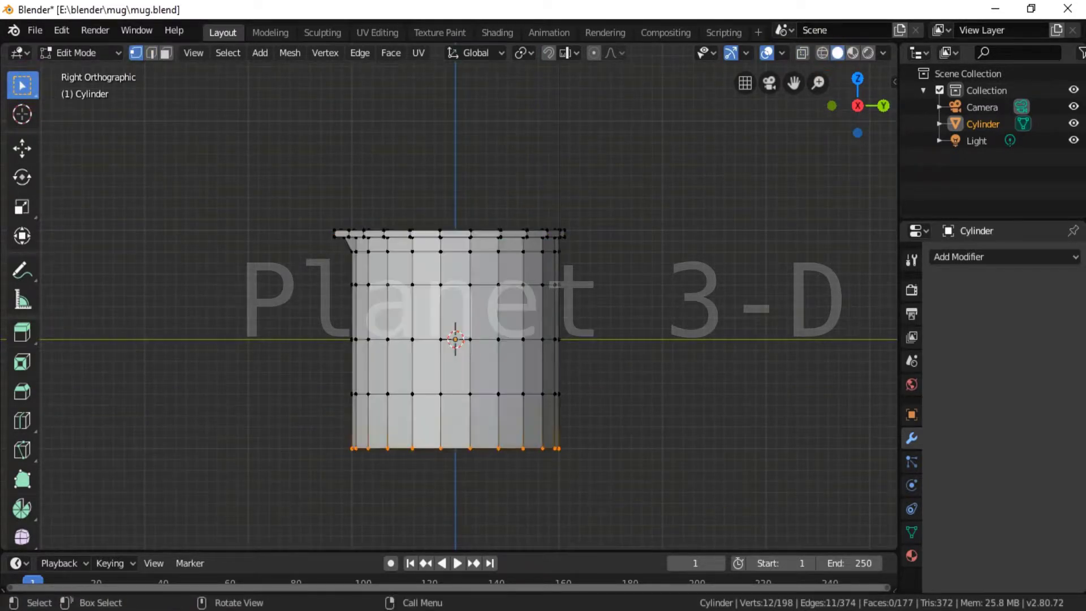
key("s")
left_click(713, 415)
key("s")
Narrow the lower and middle vertex rings to smooth the taper, then return to Object Mode
left_click(664, 359)
key("s")
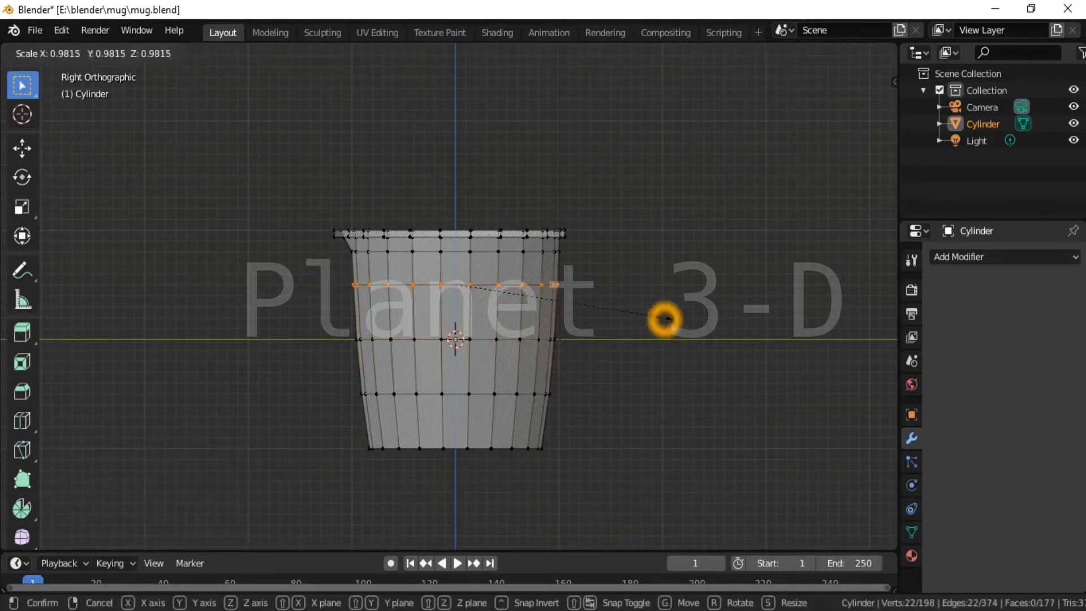
left_click(629, 464)
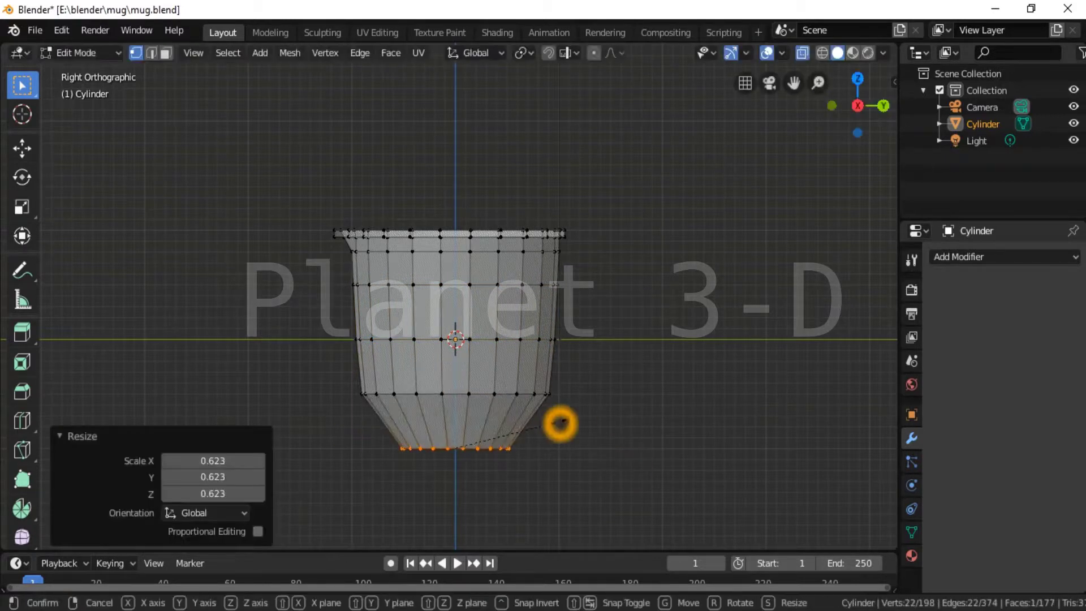
left_click(550, 394, "alt")
key("s")
left_click(668, 369)
mouse_move(667, 369)
middle_mouse_down()
mouse_move(528, 315)
mouse_move(460, 337)
mouse_move(914, 313)
middle_mouse_up()
key("Tab")
key("alt+a")
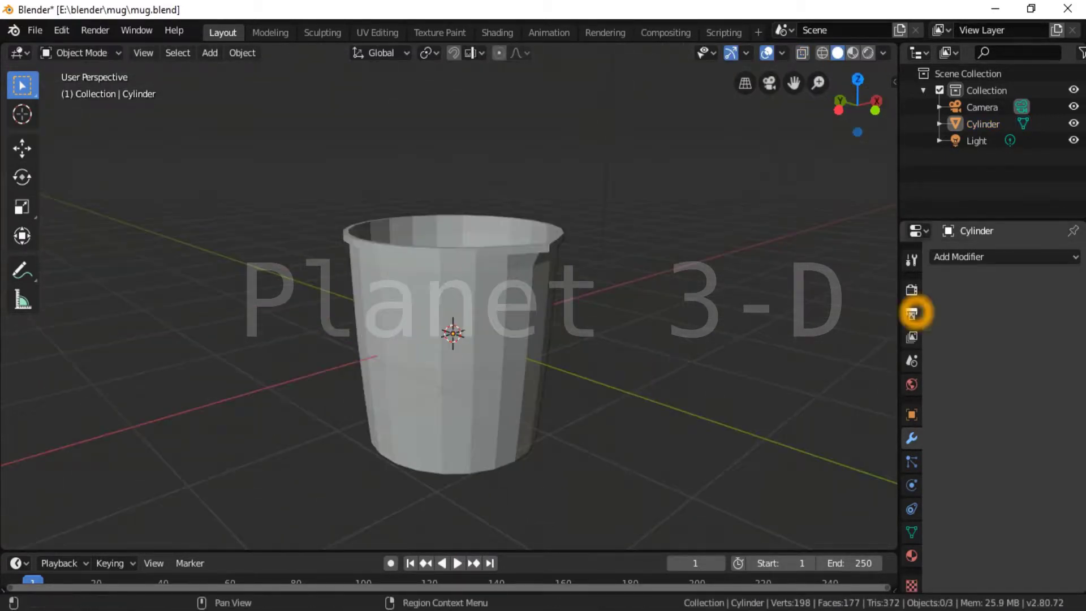
Add a 0.01 m Solidify modifier to thicken the mug walls and inspect the rim
left_click(1004, 256)
left_click(783, 516)
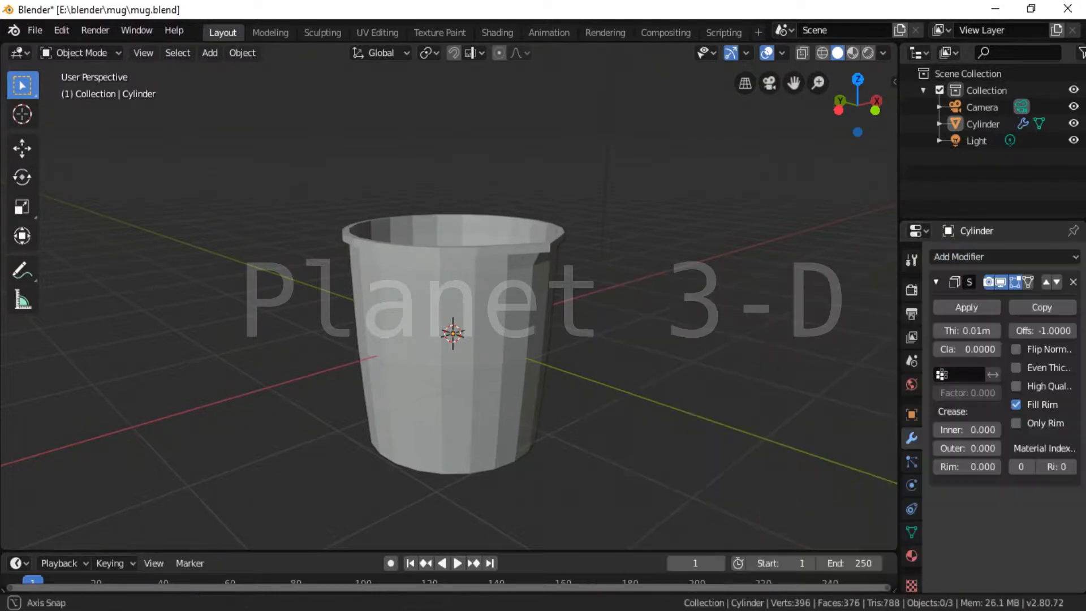
scroll(562, 443, "up", 4)
middle_click_drag(562, 444, 623, 429)
scroll(642, 332, "up", 3)
mouse_move(642, 332)
middle_mouse_down()
mouse_move(633, 396)
mouse_move(479, 154)
middle_mouse_up()
scroll(633, 395, "up", 2)
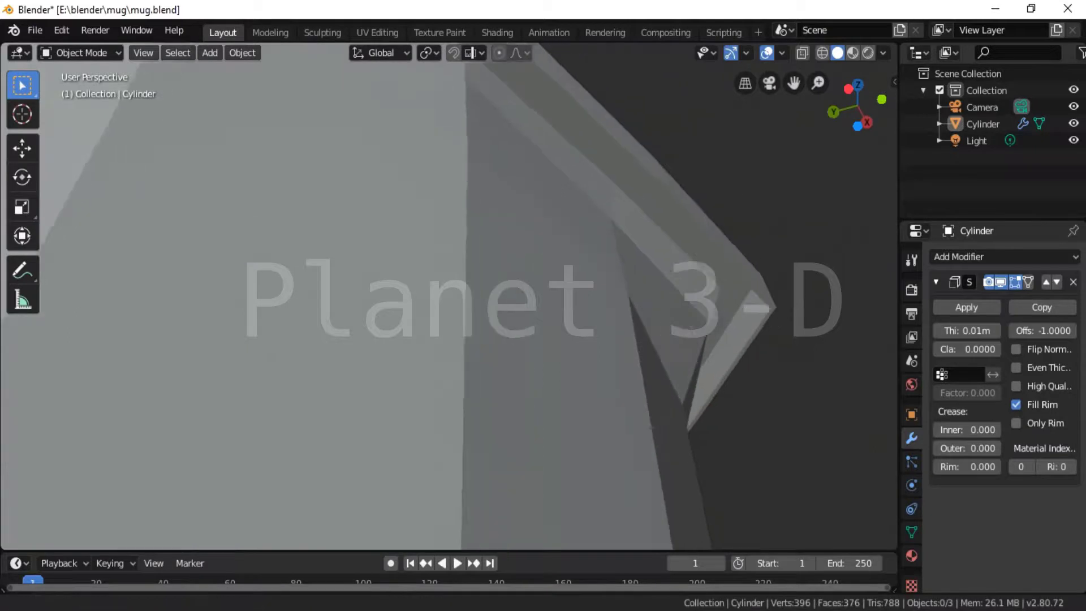
Compare the mug with and without Solidify, then apply the modifier to the mesh
key("ctrl+z")
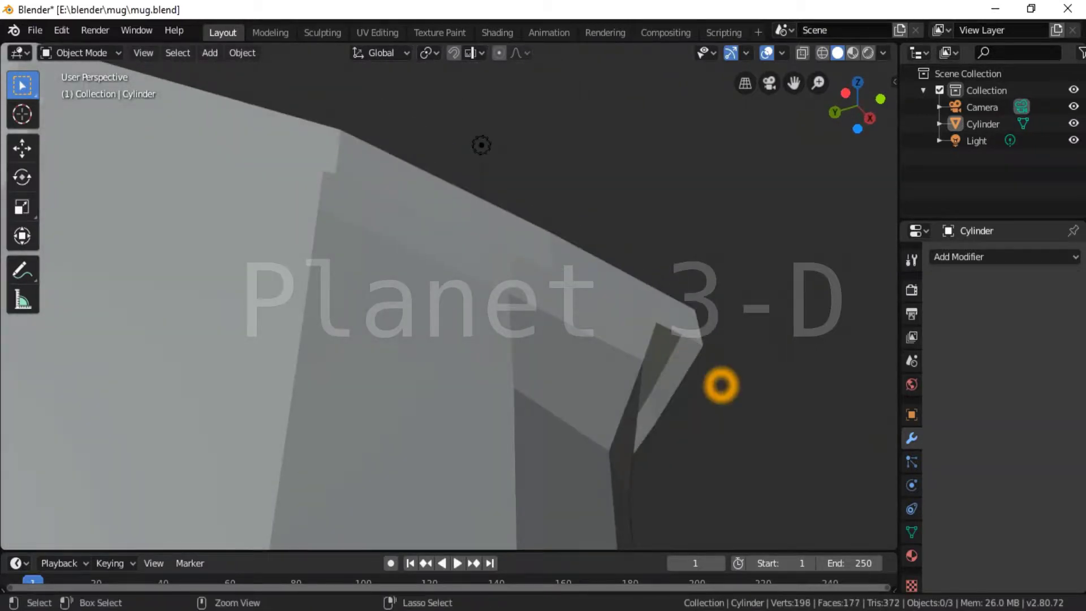
key("ctrl+shift+z")
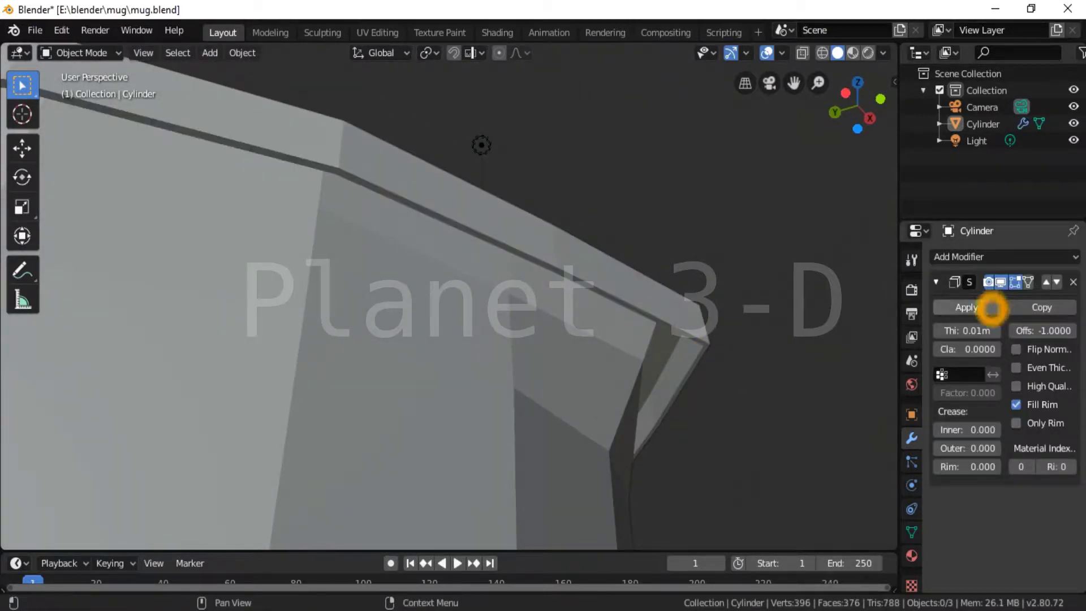
left_click(992, 308)
scroll(620, 431, "down", 6)
left_click(82, 52)
In face select, extrude two front faces under the rim and scale them inward
left_click(80, 90)
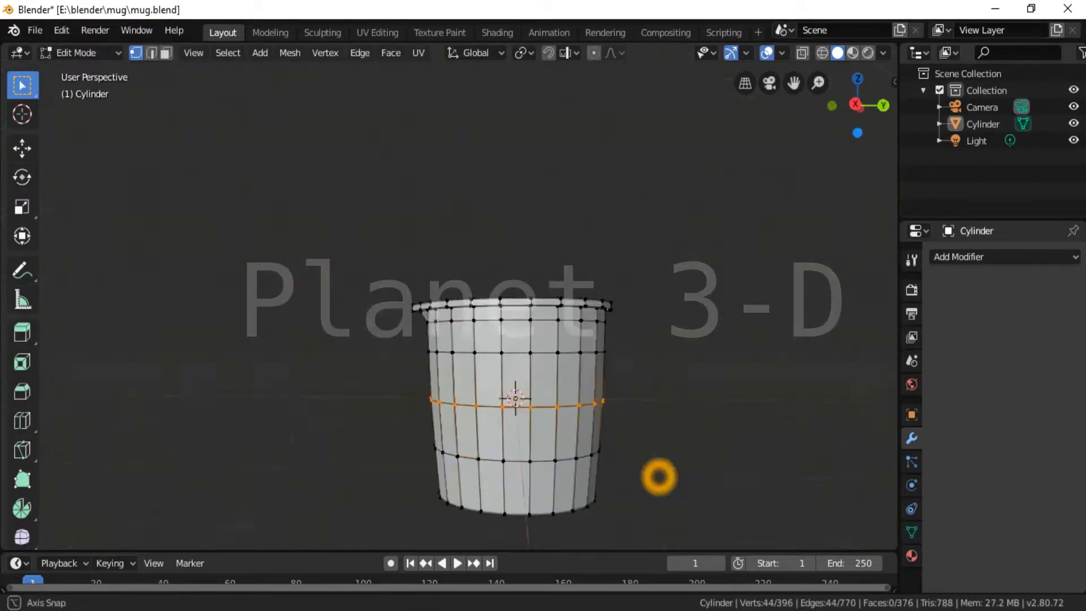
middle_click_drag(659, 477, 593, 430)
key("KP_7")
middle_click_drag(531, 283, 509, 351)
scroll(482, 372, "up", 3)
key("3")
left_click(482, 372, "alt")
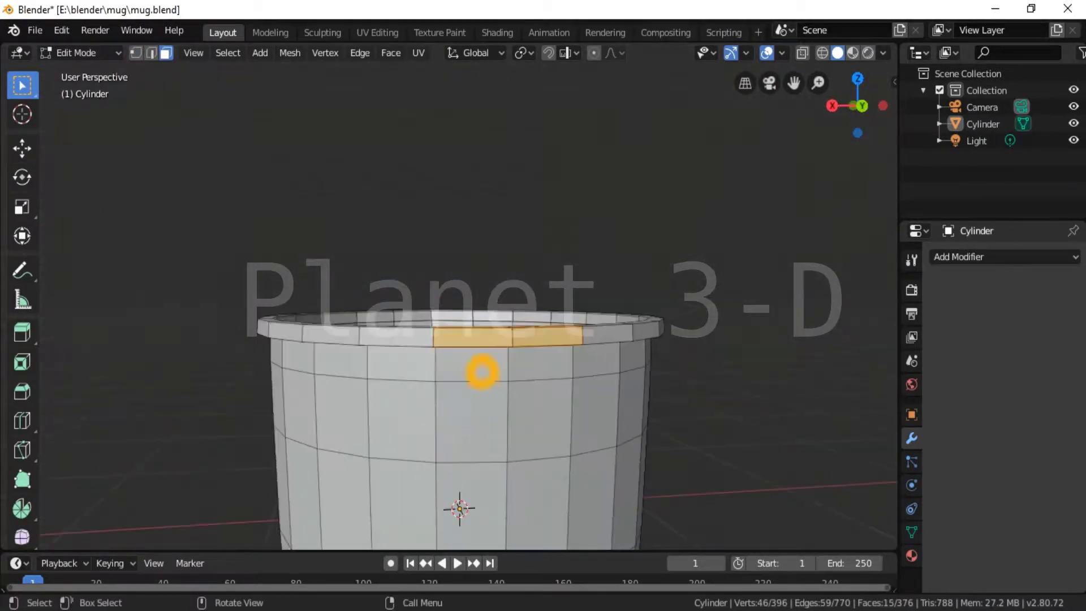
left_click(21, 332)
left_click_drag(507, 337, 553, 339)
key("s")
left_click(474, 353)
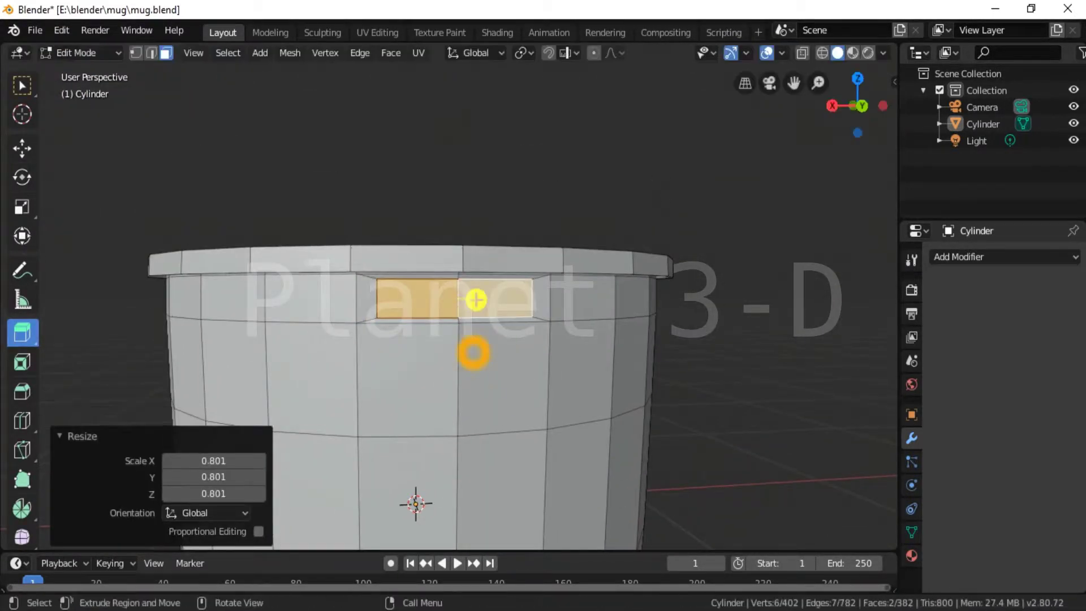
Move the extruded faces in side and front views, cancelling the last move
key("KP_3")
scroll(509, 262, "up", 4)
key("g")
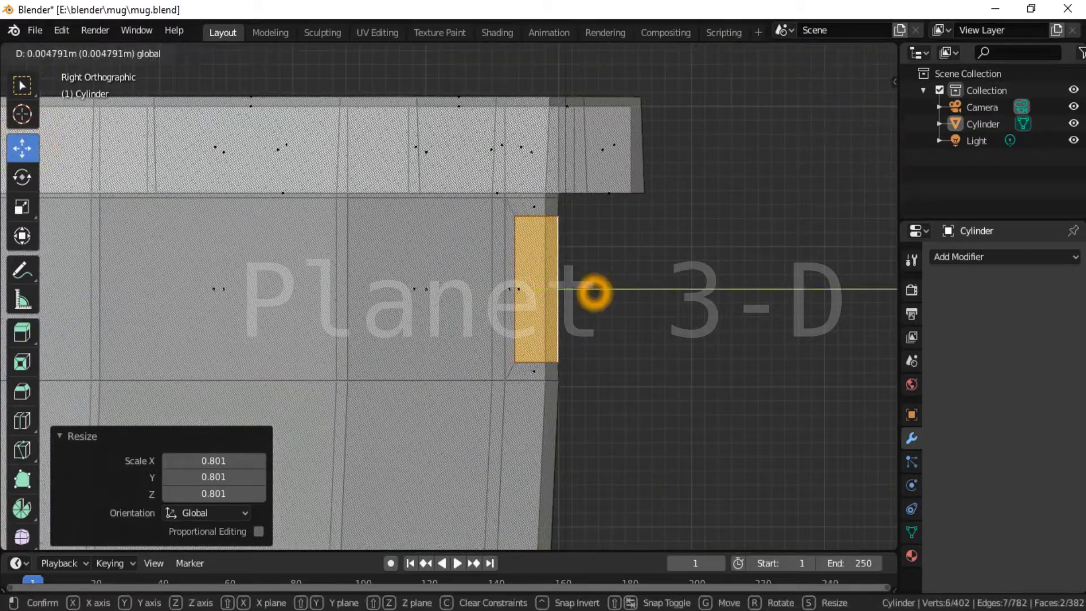
left_click(594, 293)
mouse_move(594, 293)
middle_mouse_down()
mouse_move(363, 322)
mouse_move(419, 343)
middle_mouse_up()
key("KP_1")
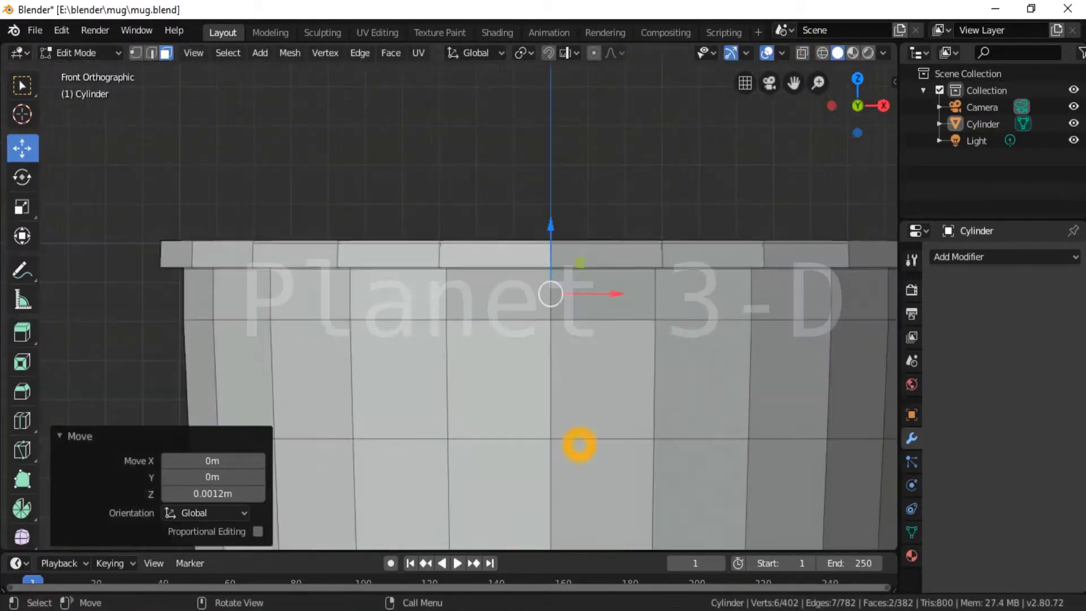
scroll(579, 445, "up", 3)
key("g")
right_click(557, 259)
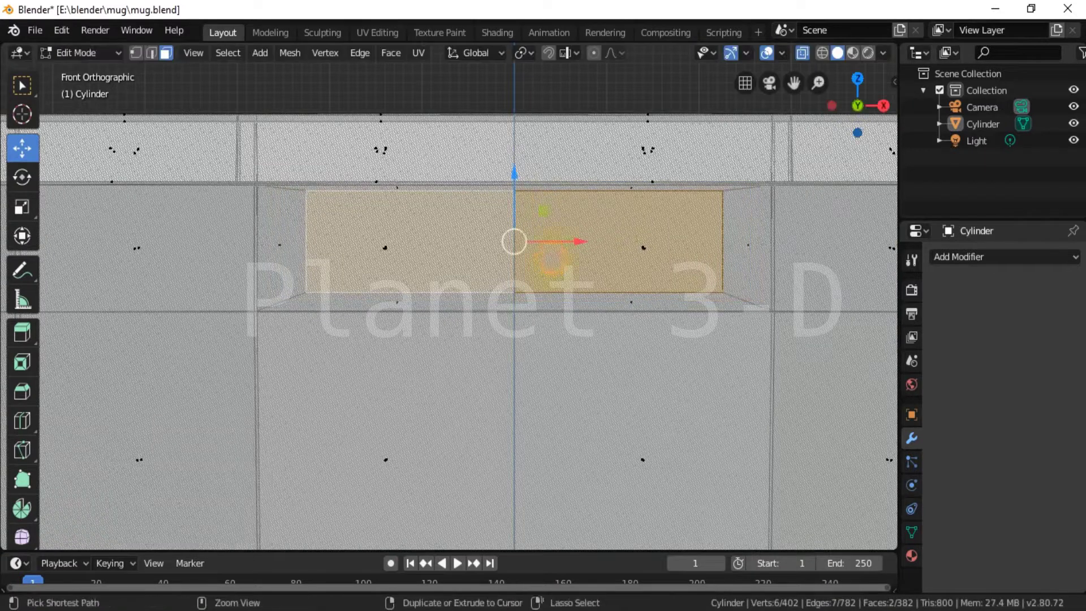
Slide the panel's side edge along Y until flush, then add the right-hand face
left_click(22, 236)
key("KP_3")
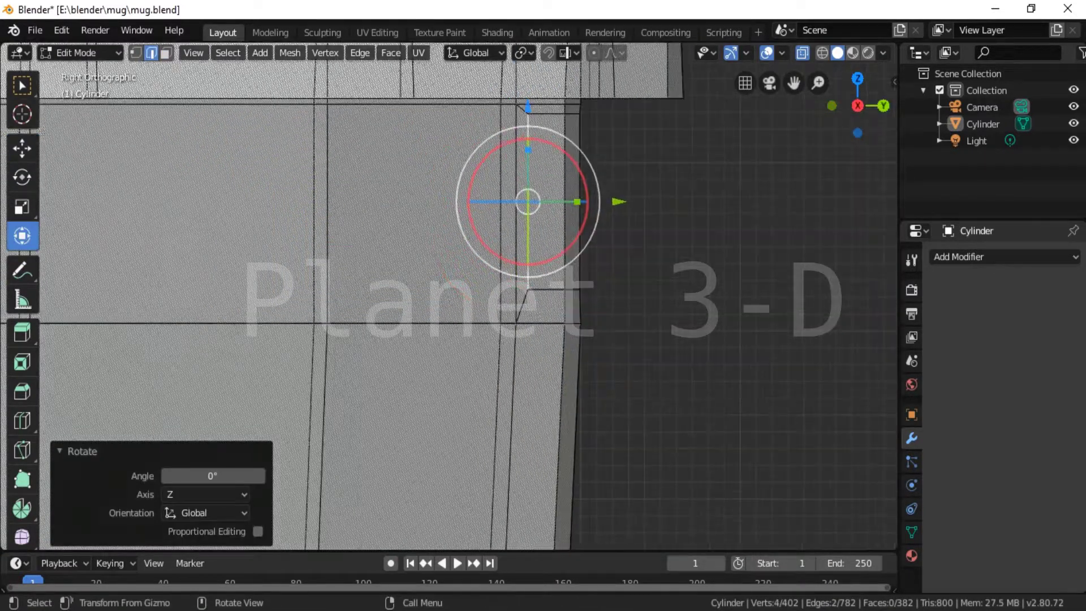
left_click(600, 205)
middle_click_drag(600, 205, 592, 362)
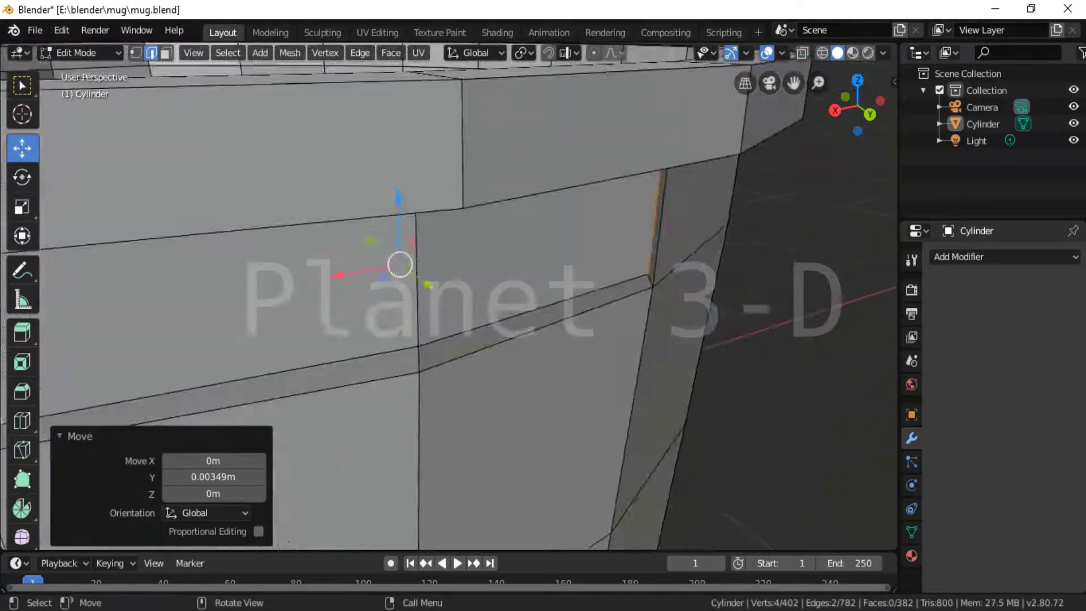
key("KP_3")
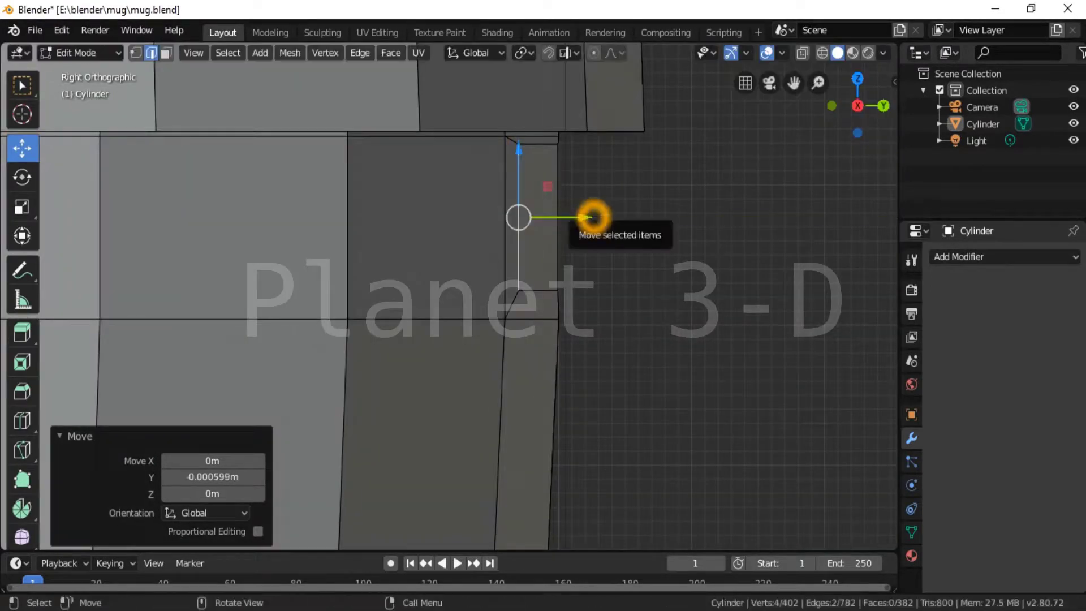
left_click_drag(591, 216, 590, 218)
middle_click_drag(590, 218, 238, 360)
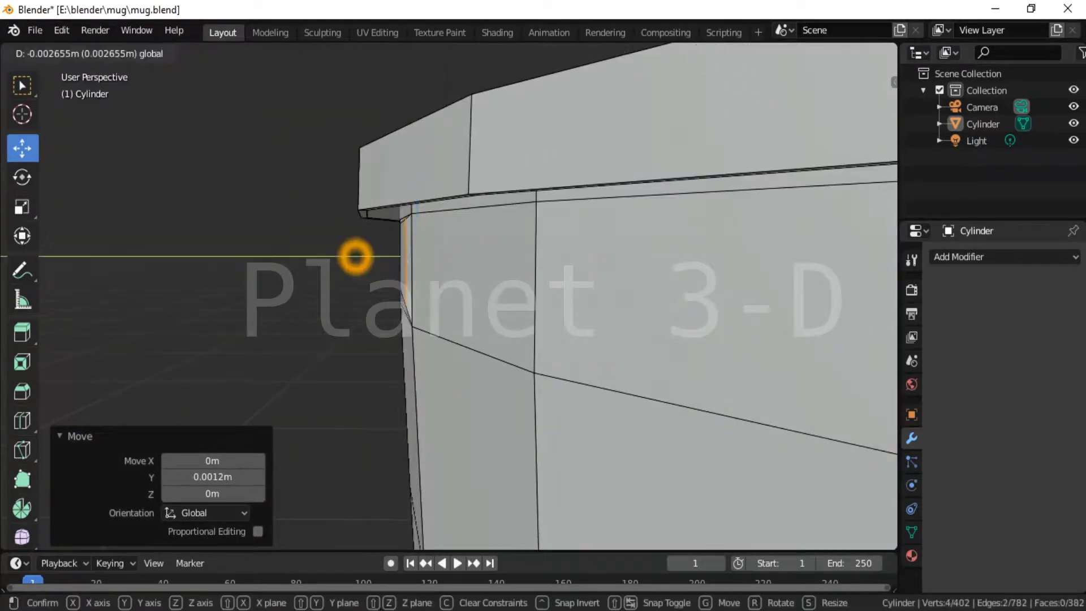
left_click(352, 256)
middle_click_drag(352, 256, 479, 432)
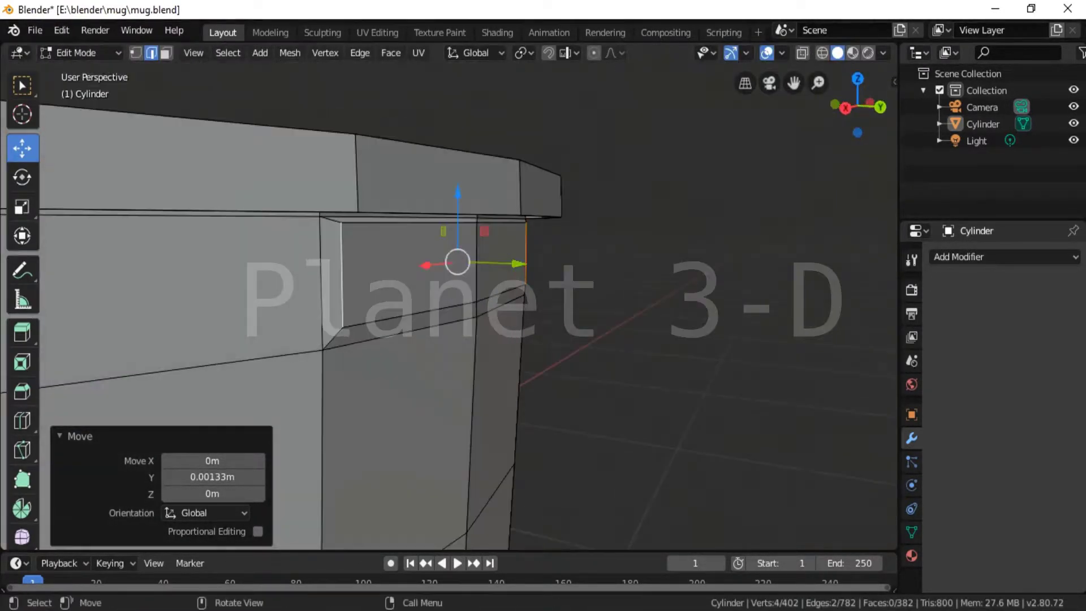
left_click(553, 262, "shift")
mouse_move(654, 413)
middle_mouse_down()
mouse_move(553, 262)
mouse_move(566, 294)
middle_mouse_up()
Extrude the panel faces into a tab pushed out from the mug, thinned along Y
key("e")
right_click(484, 248)
key("KP_3")
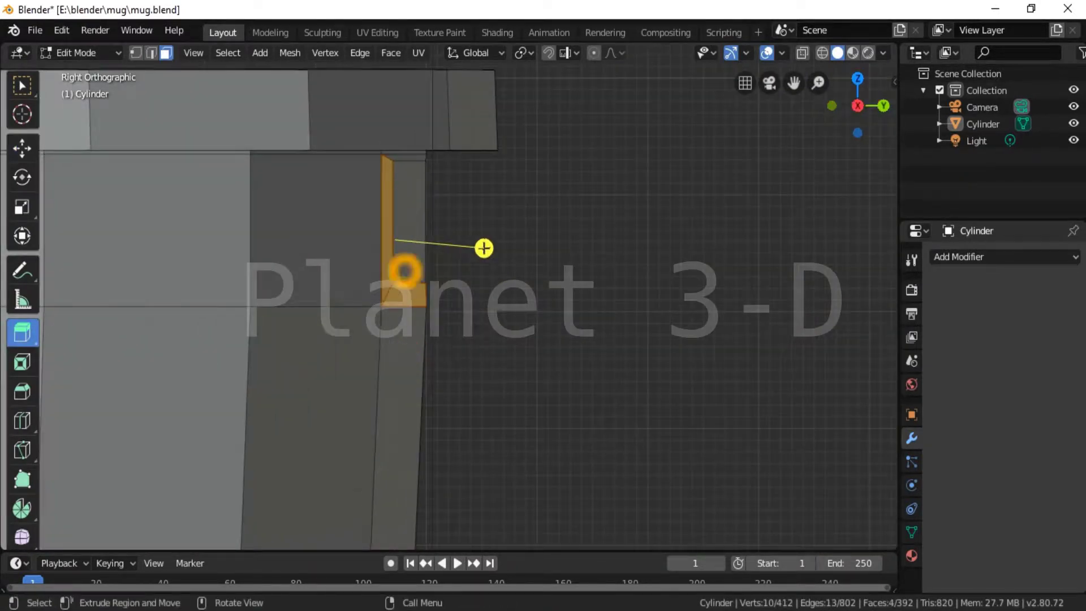
left_click(458, 242)
scroll(574, 443, "up", 4)
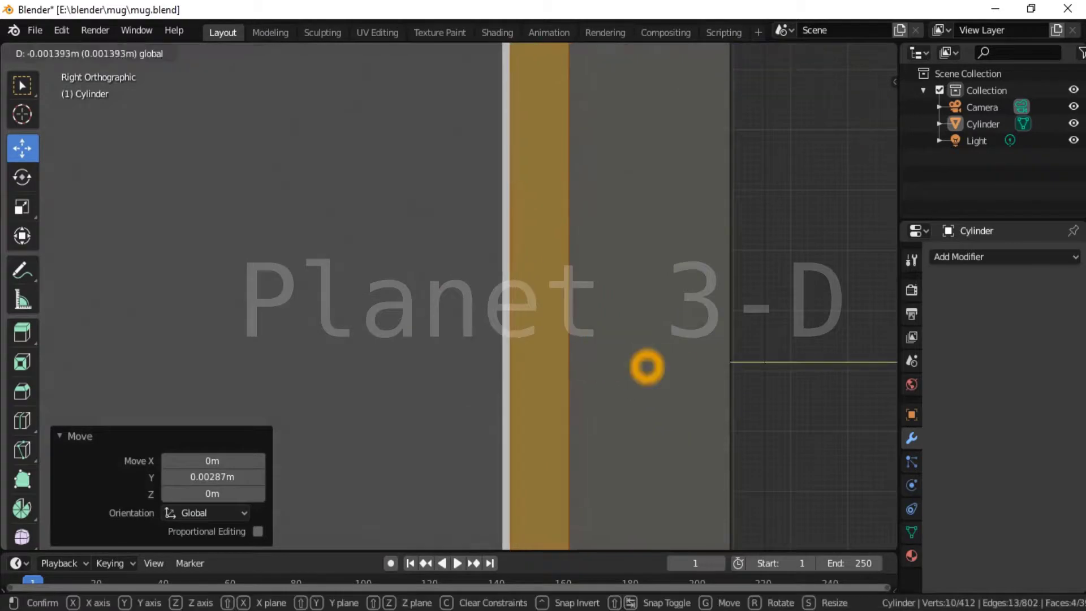
scroll(645, 365, "down", 2)
scroll(574, 323, "down", 3)
key("g")
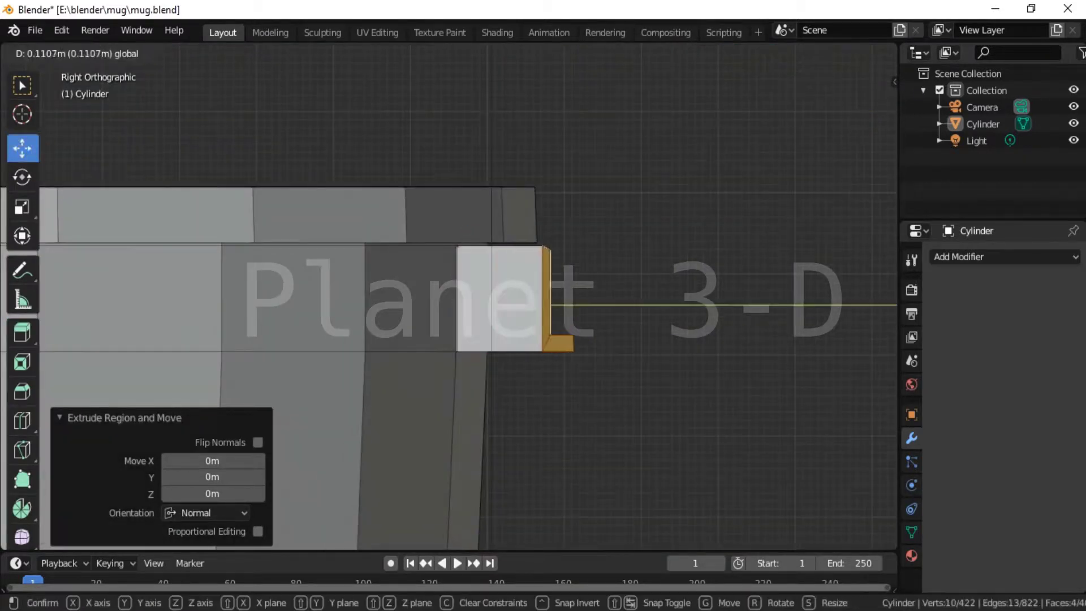
left_click(544, 305)
left_click_drag(594, 306, 557, 310)
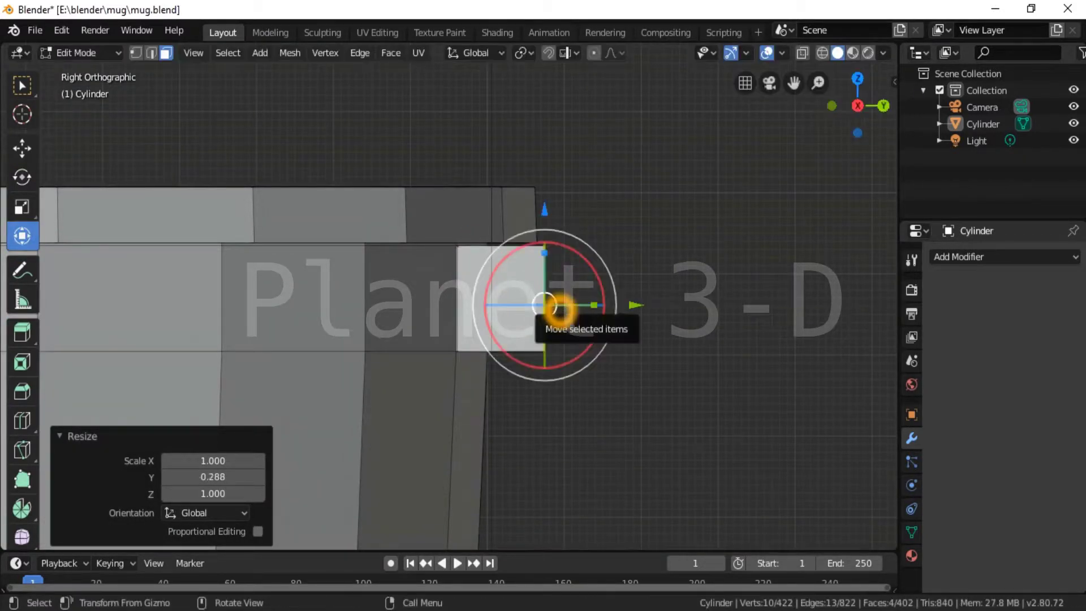
Narrow the tab along X from the top view and push it farther out
key("KP_7")
scroll(617, 294, "down", 4)
key("s")
key("x")
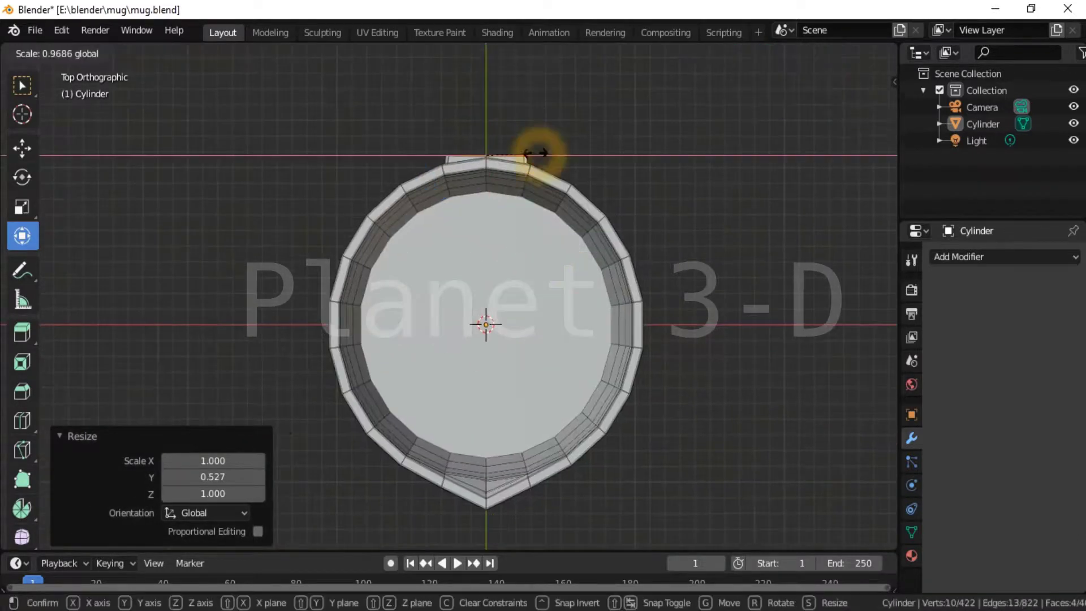
left_click(556, 160)
mouse_move(538, 308)
middle_mouse_down()
mouse_move(562, 274)
mouse_move(563, 327)
middle_mouse_up()
key("KP_7")
left_click_drag(487, 109, 486, 85)
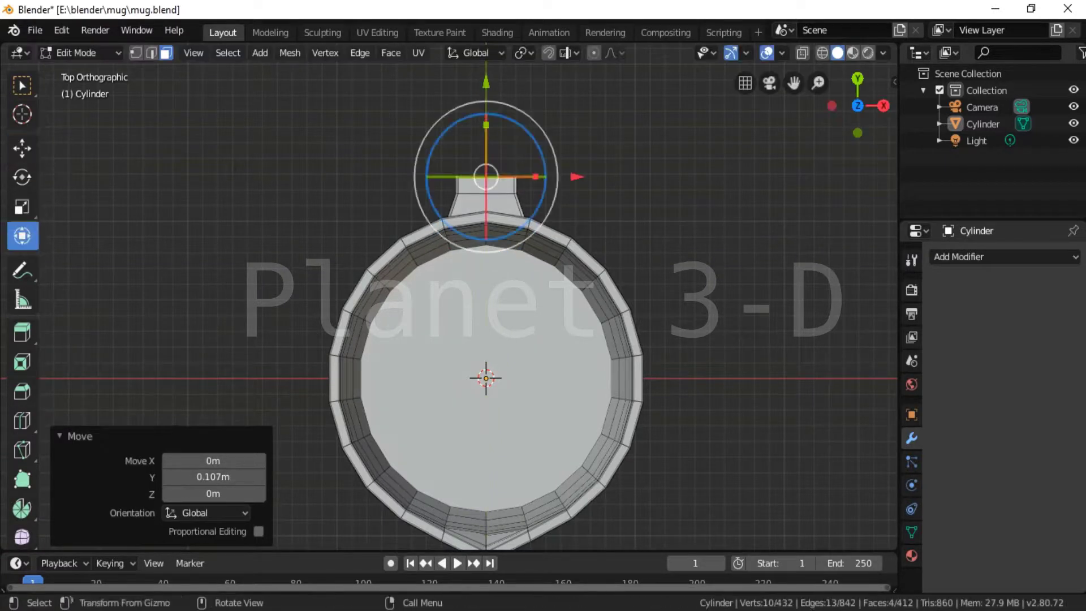
left_click_drag(537, 177, 529, 177)
Add a loop cut across the tab
left_click(663, 329)
middle_click_drag(664, 328, 622, 396)
left_click(22, 421)
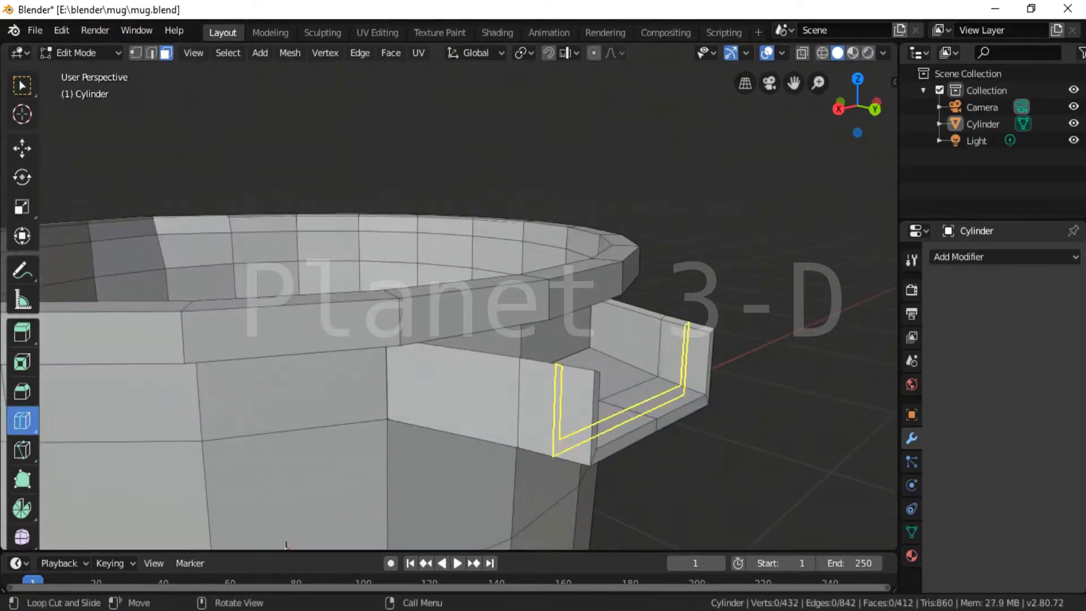
left_click(676, 461)
middle_click_drag(677, 461, 610, 327)
Extrude the two faces under the tab's end down 0.454 m into a vertical handle strip
left_click(567, 185)
left_click(22, 333)
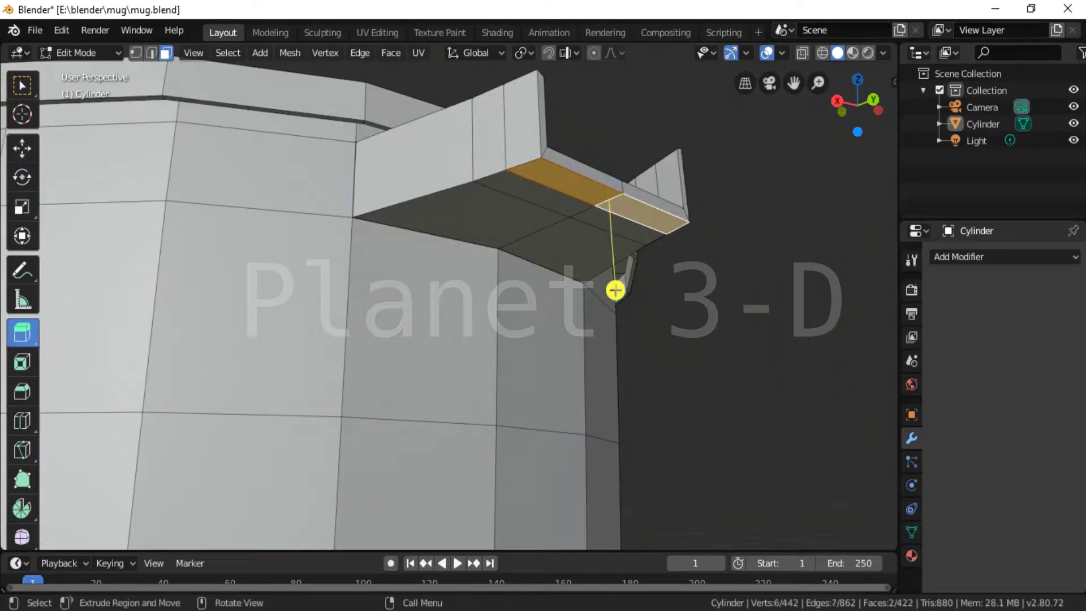
left_click_drag(616, 286, 616, 339)
key("KP_3")
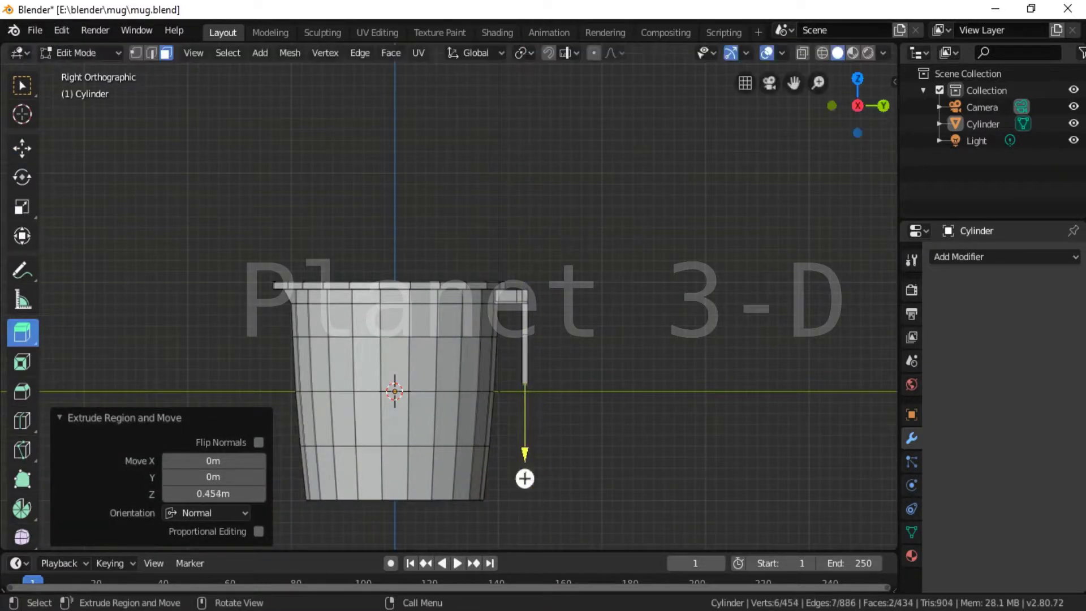
middle_click_drag(524, 479, 526, 424)
Select the edge where the strip meets the mug and a face on the strip
key("2")
left_click(444, 374)
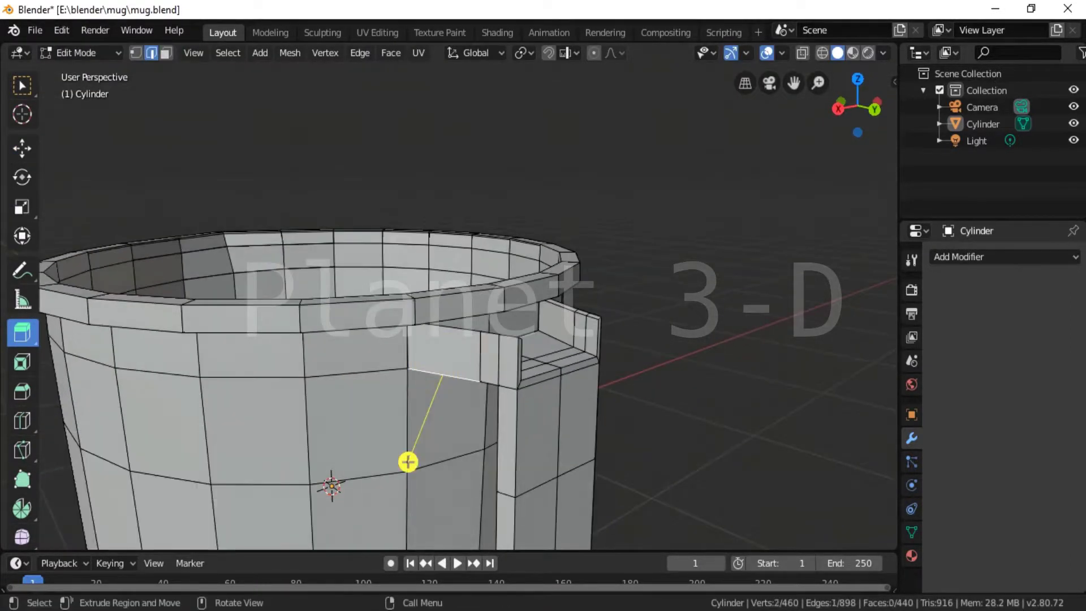
scroll(453, 340, "down", 3)
middle_click_drag(453, 340, 429, 294)
left_click(416, 390)
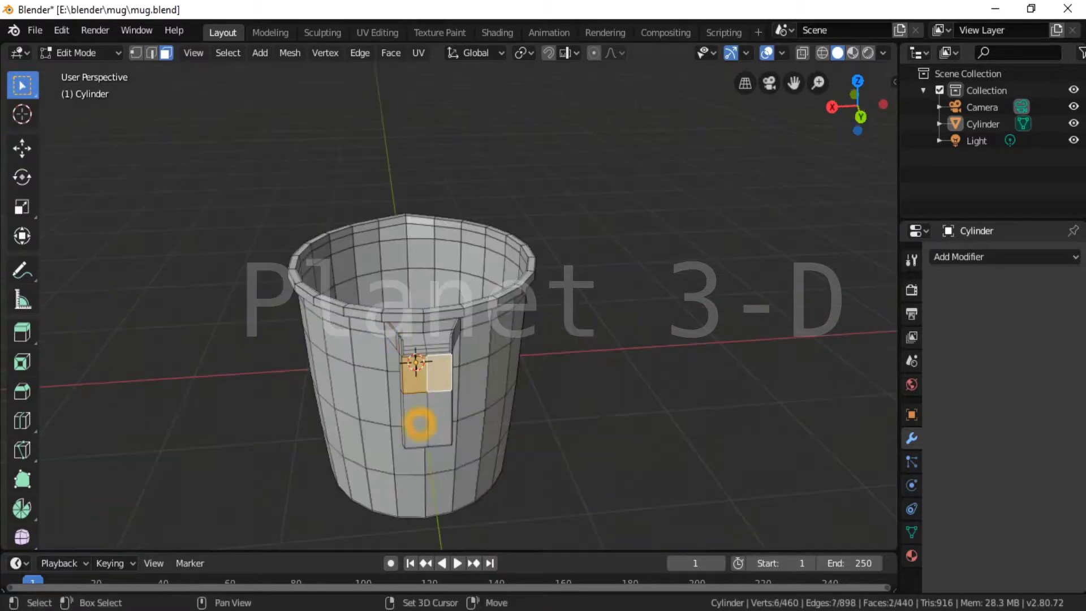
scroll(417, 396, "up", 4)
Extrude the strip's front faces in place and scale them to 0.919 to form an inner panel
left_click(629, 269, "shift")
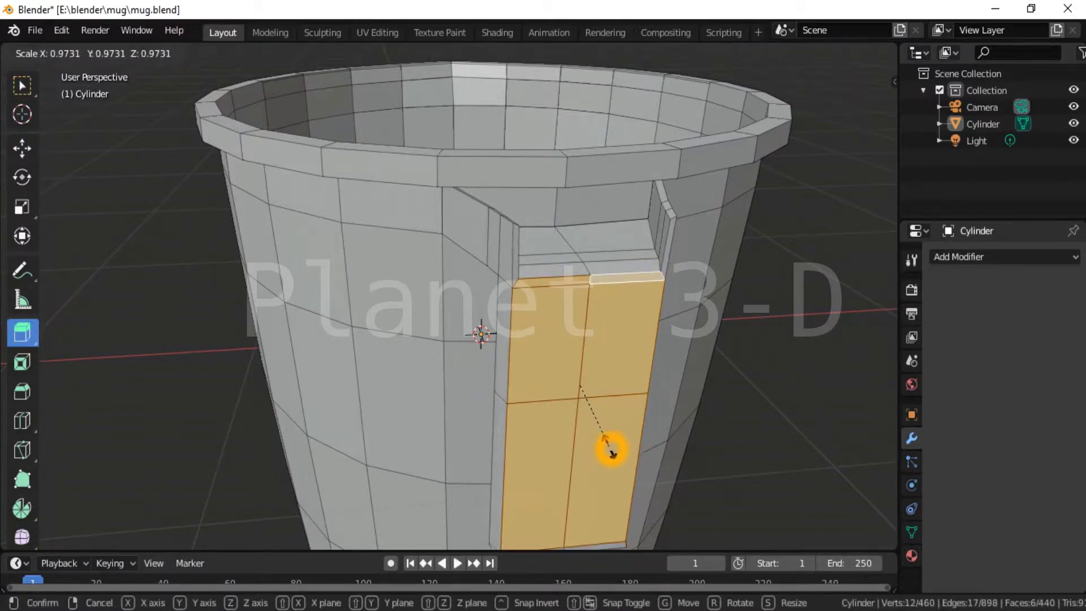
left_click(612, 451)
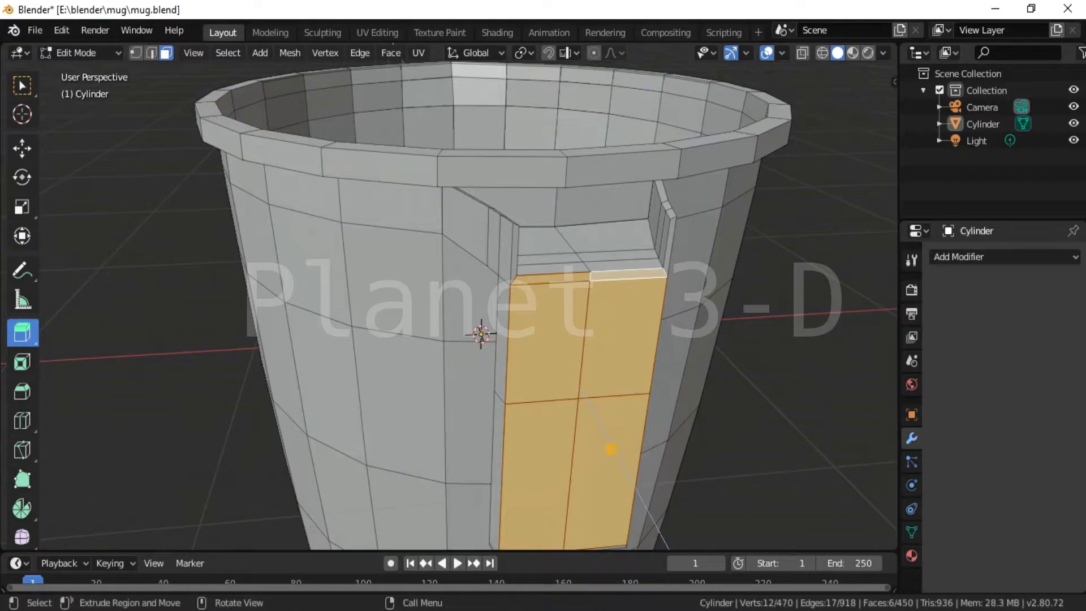
left_click(611, 449)
key("s")
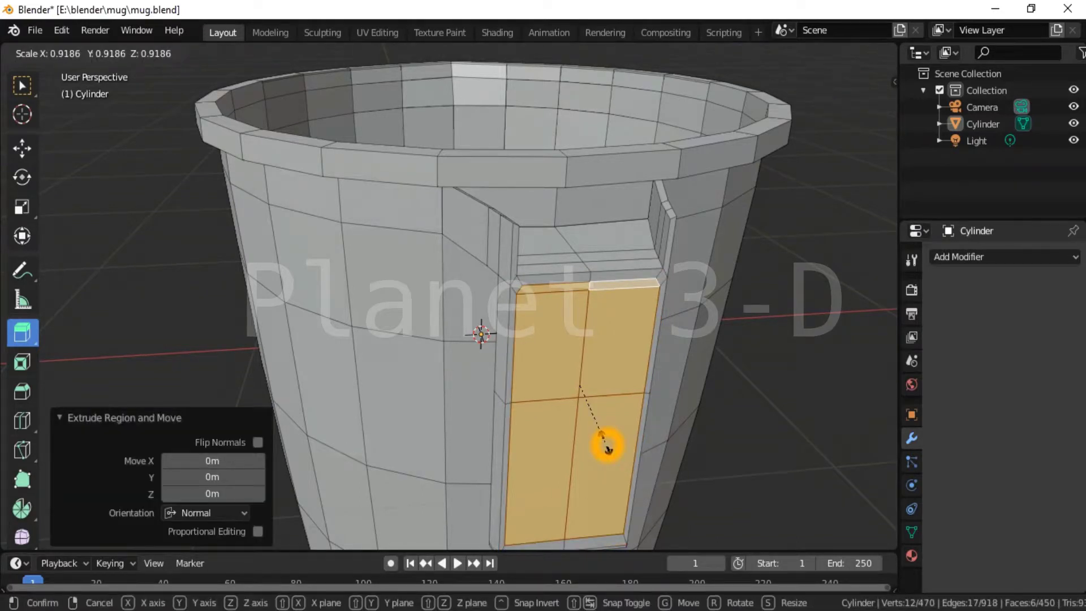
left_click(608, 448)
Turn on X-ray and check the inner panel in Right and Front orthographic views
mouse_move(608, 448)
middle_mouse_down()
mouse_move(511, 380)
mouse_move(502, 332)
mouse_move(511, 333)
middle_mouse_up()
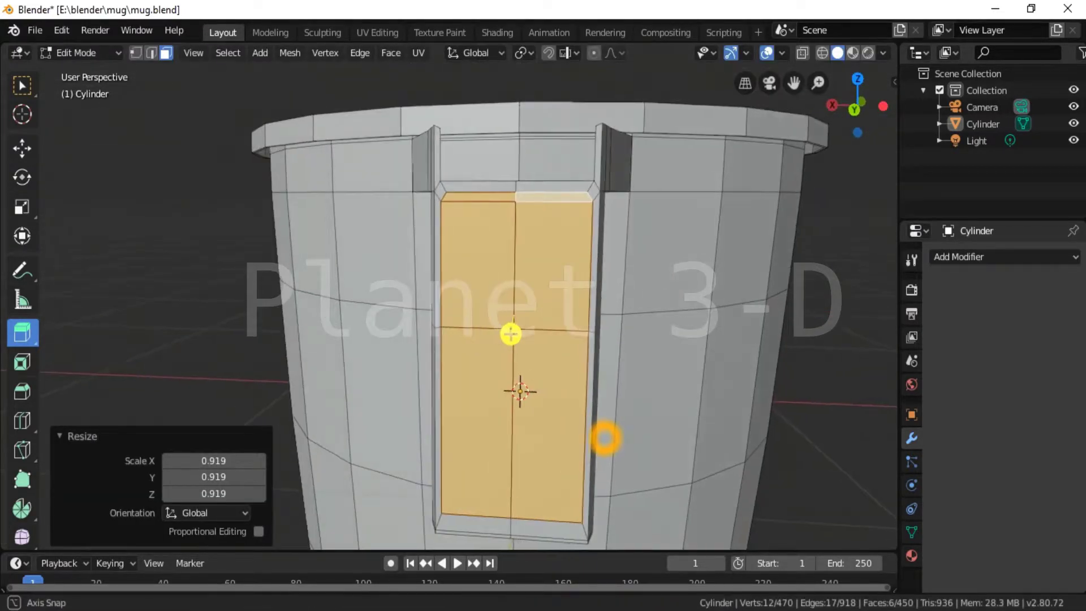
key("alt+z")
key("KP_3")
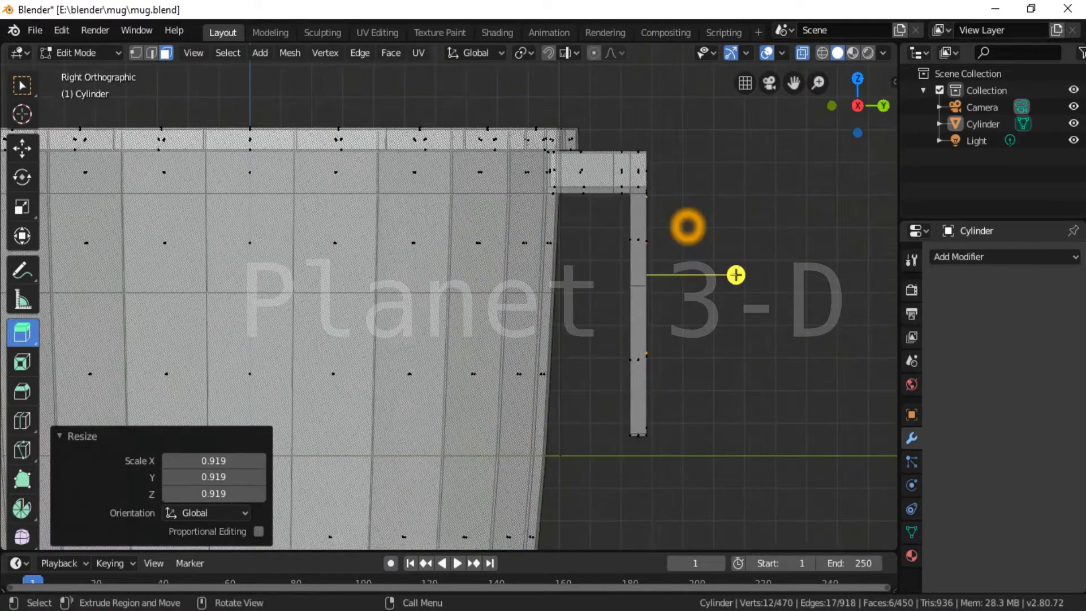
key("KP_1")
scroll(328, 259, "up", 2)
mouse_move(328, 259)
middle_mouse_down()
mouse_move(255, 262)
mouse_move(512, 271)
mouse_move(746, 240)
mouse_move(713, 247)
middle_mouse_up()
key("KP_1")
With X-ray on, lower the selected edge loop slightly, then turn X-ray off
left_click(803, 52)
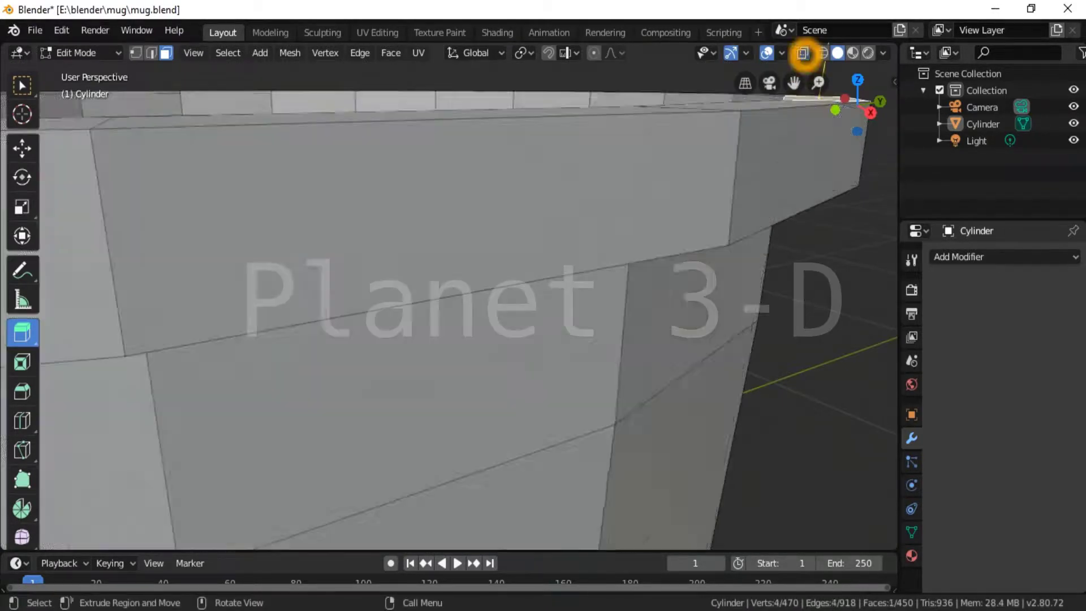
scroll(587, 126, "down", 5)
mouse_move(587, 126)
middle_mouse_down()
mouse_move(203, 97)
mouse_move(155, 53)
mouse_move(102, 62)
middle_mouse_up()
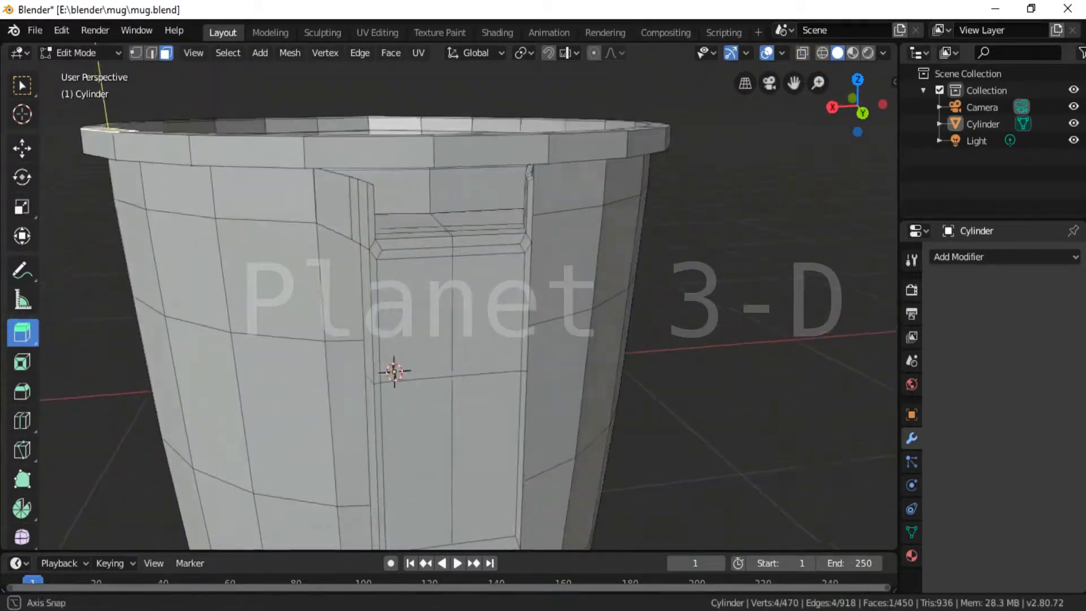
scroll(448, 340, "up", 3)
scroll(449, 322, "up", 2)
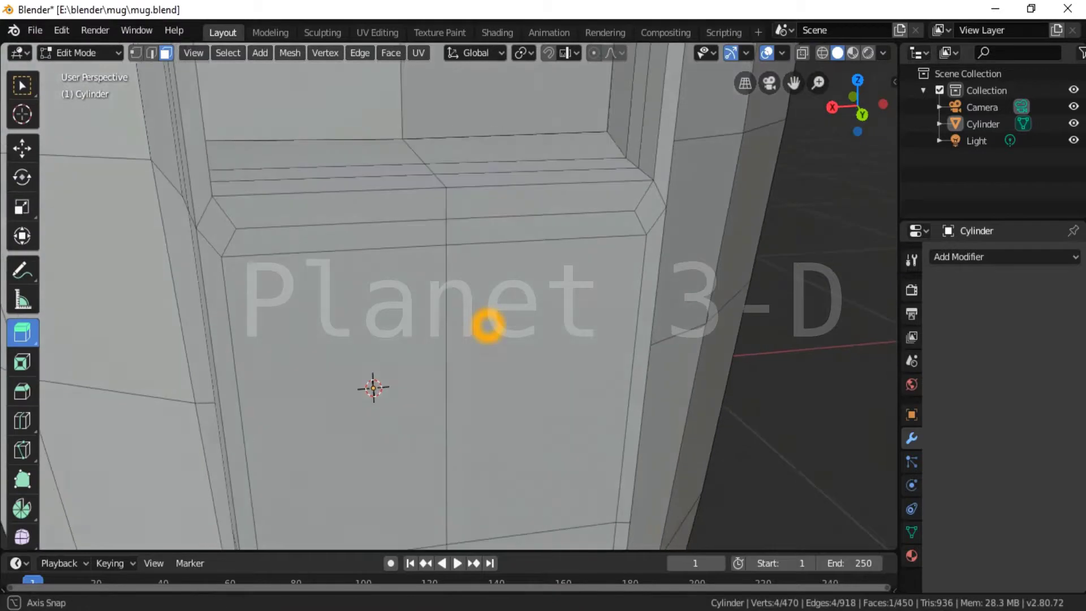
scroll(483, 327, "down", 5)
key("alt+z")
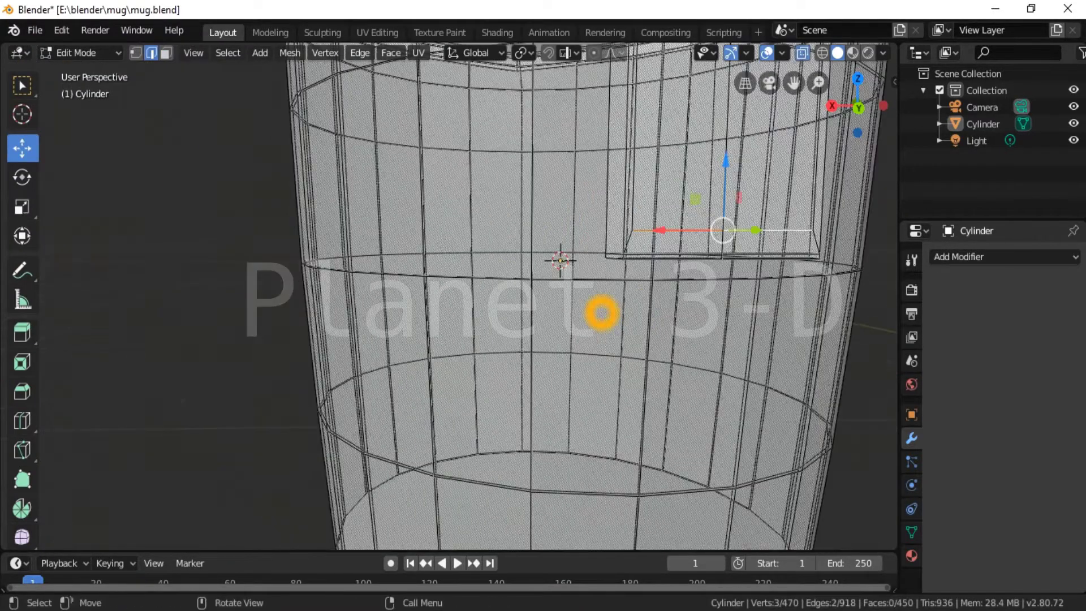
scroll(598, 315, "up", 5)
left_click_drag(437, 316, 437, 287)
mouse_move(437, 287)
middle_mouse_down()
mouse_move(626, 418)
mouse_move(803, 53)
middle_mouse_up()
key("alt+z")
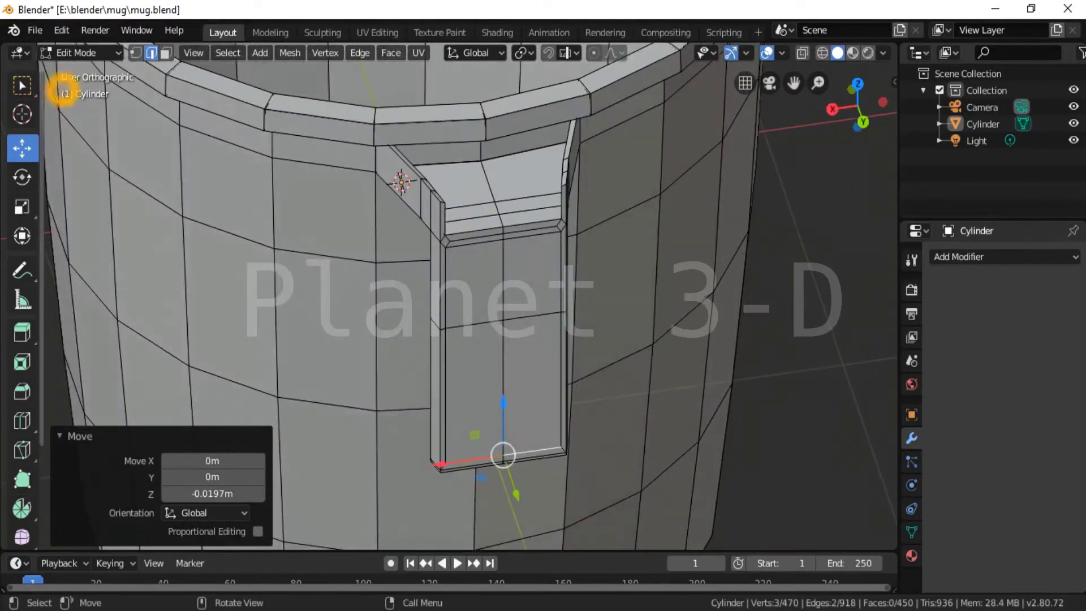
In front view with X-ray, widen the handle vertices slightly sideways
middle_click_drag(771, 295, 735, 272)
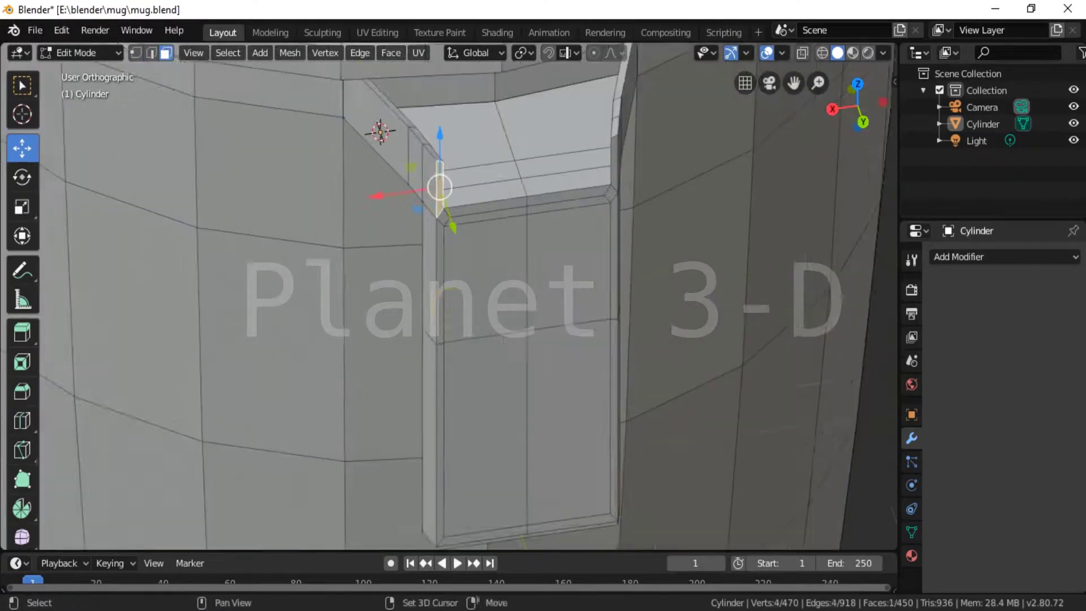
key("KP_3")
key("KP_1")
key("alt+z")
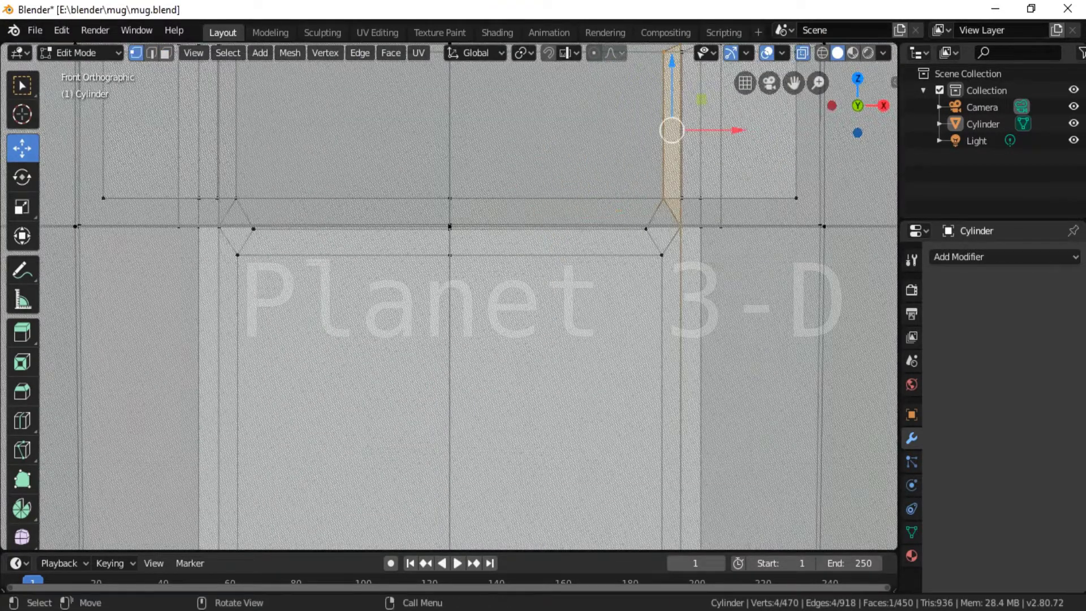
key("s")
left_click(504, 230)
middle_click_drag(504, 230, 735, 113)
In face mode, select the strip of wall faces outlining the handle
left_click(802, 52)
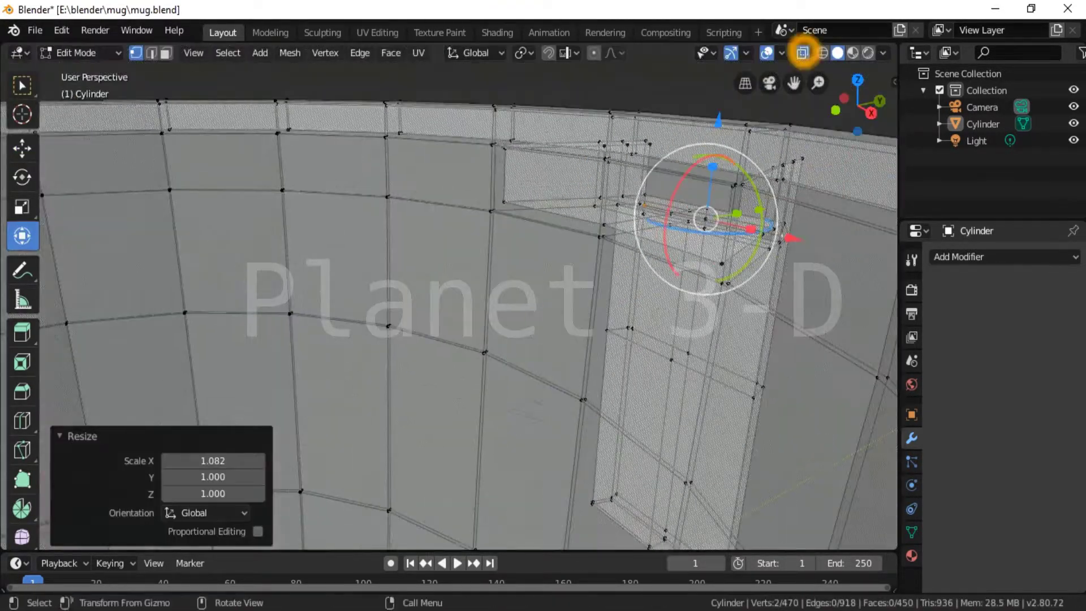
middle_click_drag(800, 49, 497, 225)
key("3")
left_click(406, 331, "alt+shift")
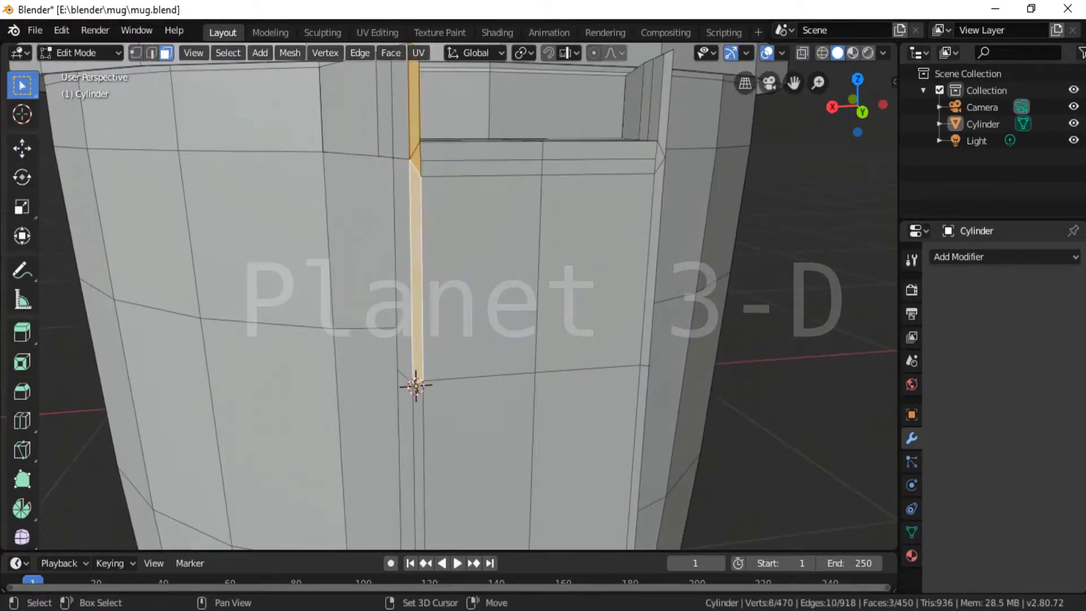
mouse_move(413, 375)
middle_mouse_down()
mouse_move(464, 428)
mouse_move(340, 396)
middle_mouse_up()
left_click(543, 429, "alt+shift")
key("KP_3")
Extrude the handle faces outward from the side wall and return to Object Mode
key("e")
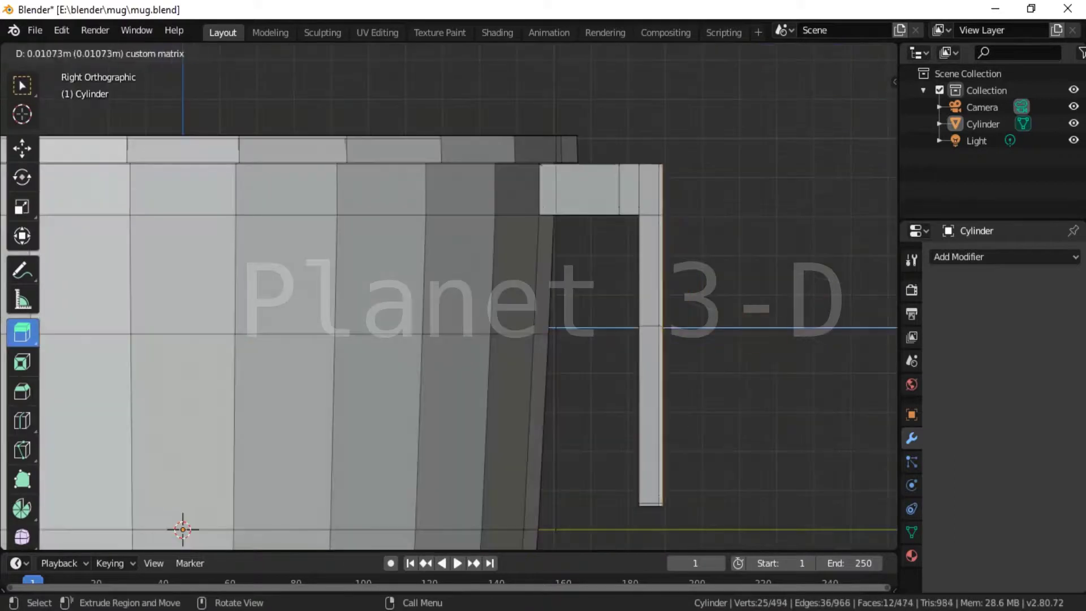
right_click(690, 365)
key("e")
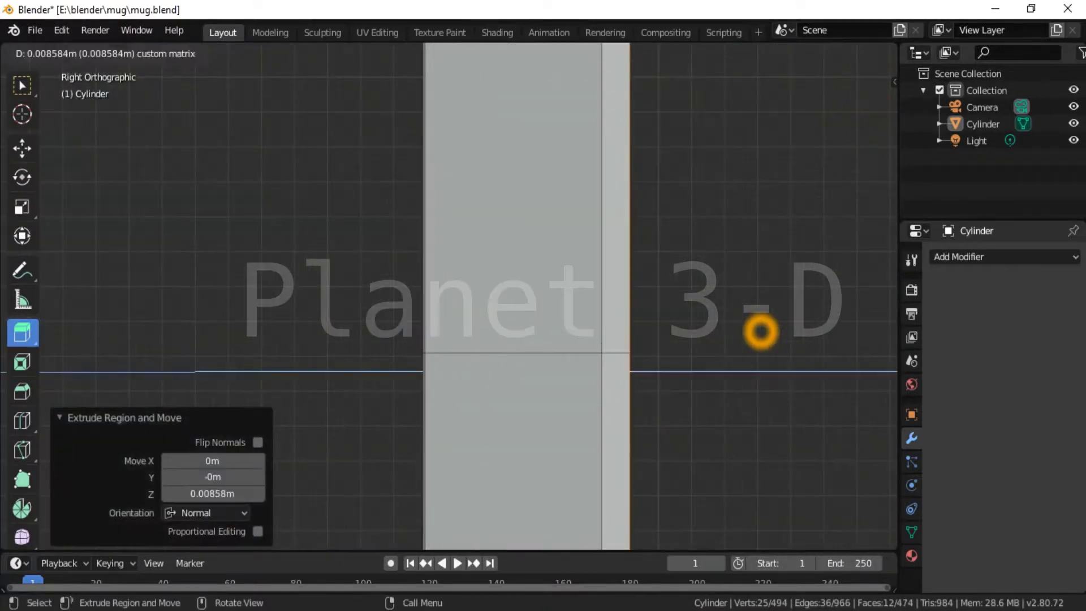
right_click(601, 324)
mouse_move(601, 325)
middle_mouse_down()
mouse_move(566, 299)
mouse_move(571, 339)
middle_mouse_up()
key("e")
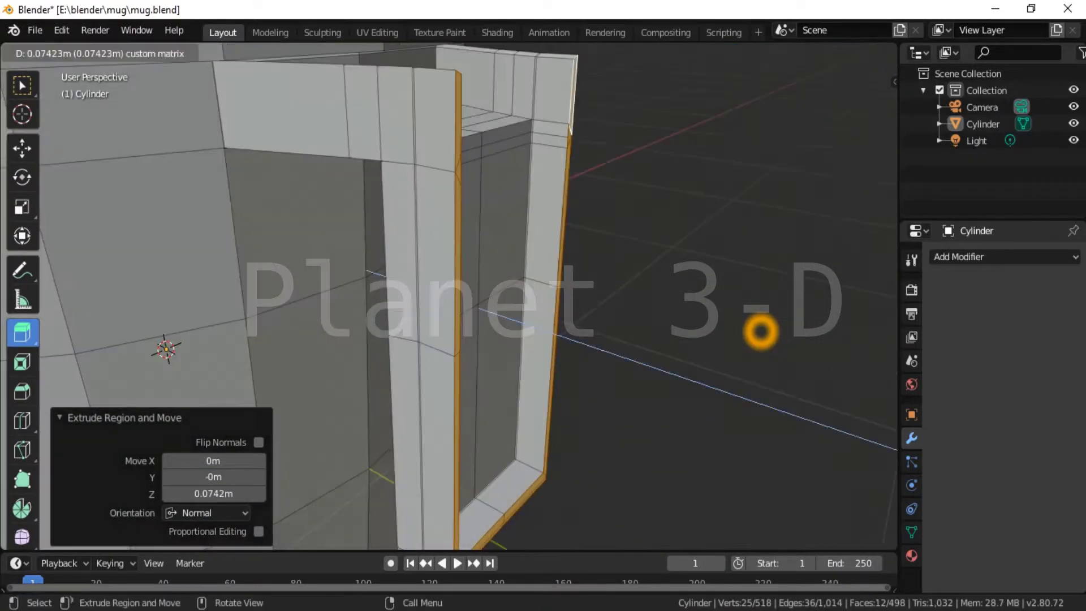
right_click(571, 339)
key("KP_3")
left_click(388, 374)
mouse_move(388, 374)
middle_mouse_down()
mouse_move(551, 306)
mouse_move(622, 169)
middle_mouse_up()
key("Tab")
key("Tab")
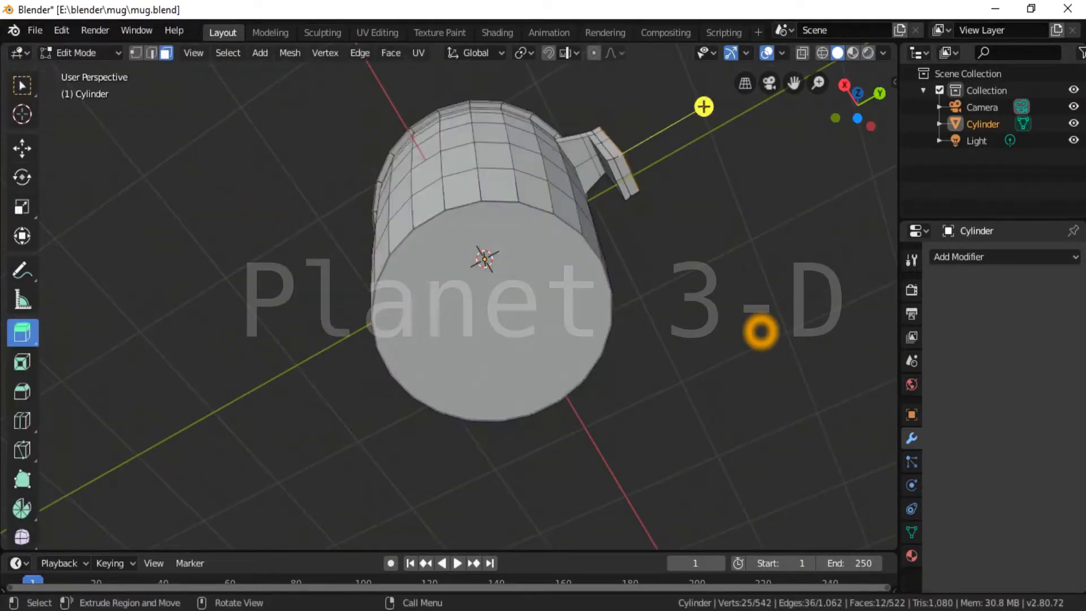
Delete the mug's bottom face to open the base
scroll(703, 104, "up", 3)
key("3")
left_click(531, 453)
key("x")
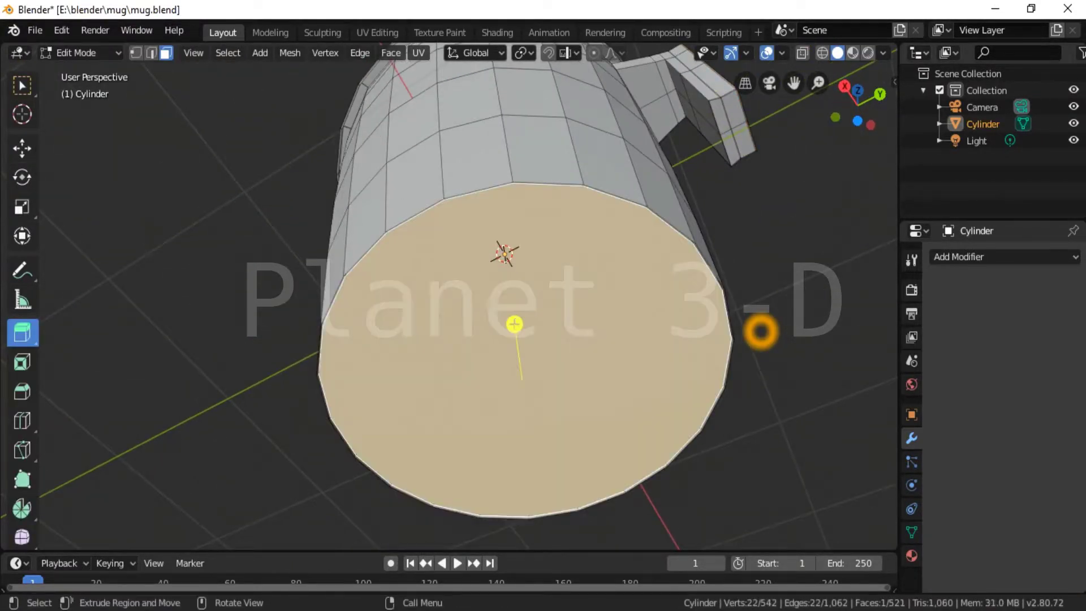
key("x")
left_click(514, 322)
middle_click_drag(513, 322, 490, 307)
scroll(436, 279, "up", 6)
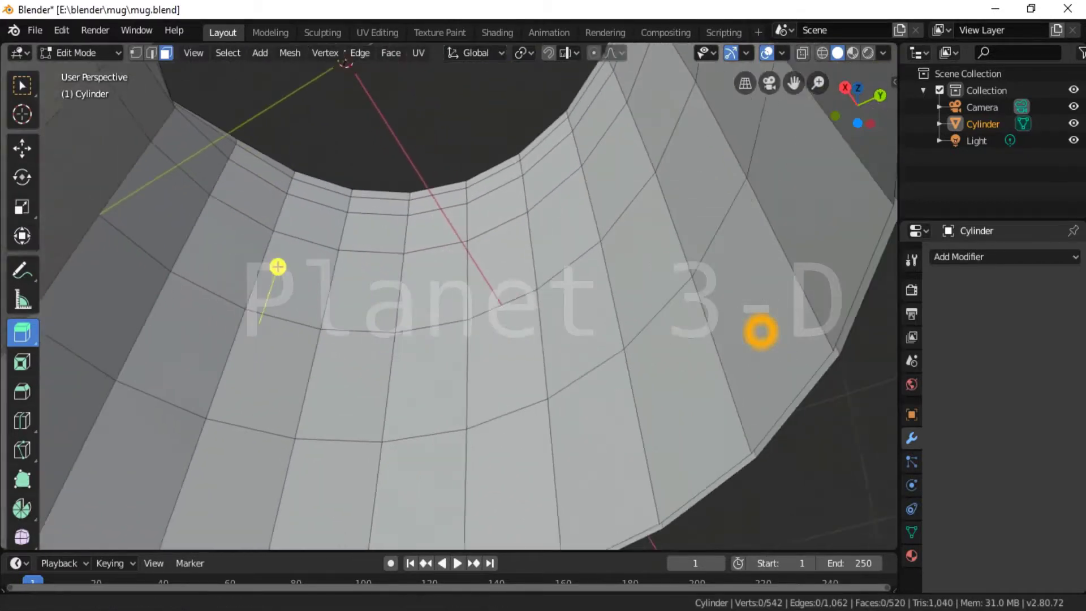
In top X-ray view, extrude the open bottom loop into a new ring rescaled by 1.122
key("KP_1")
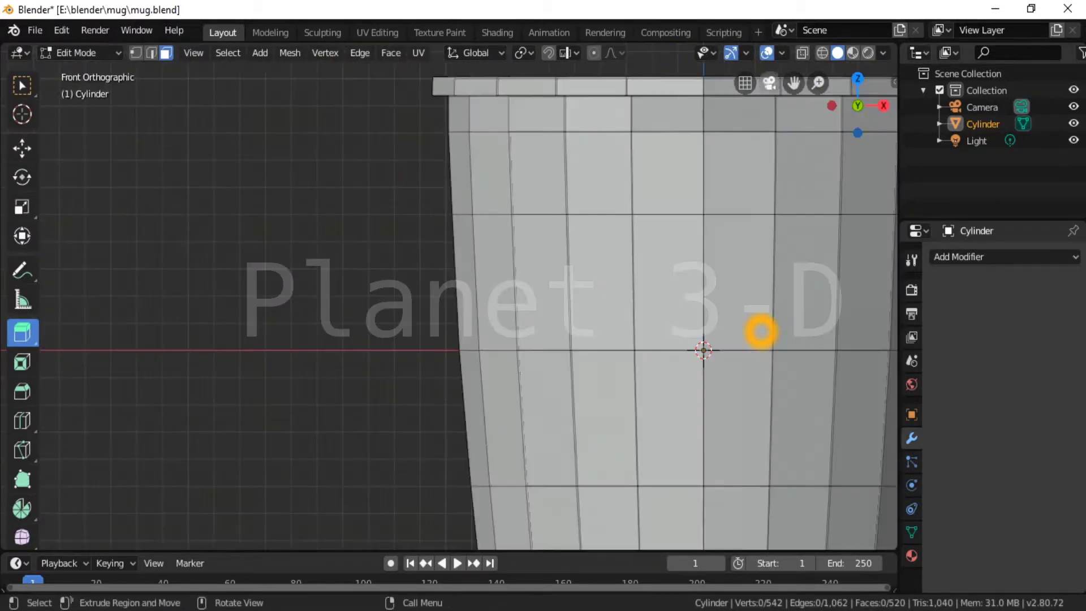
key("alt+z")
scroll(761, 331, "up", 3)
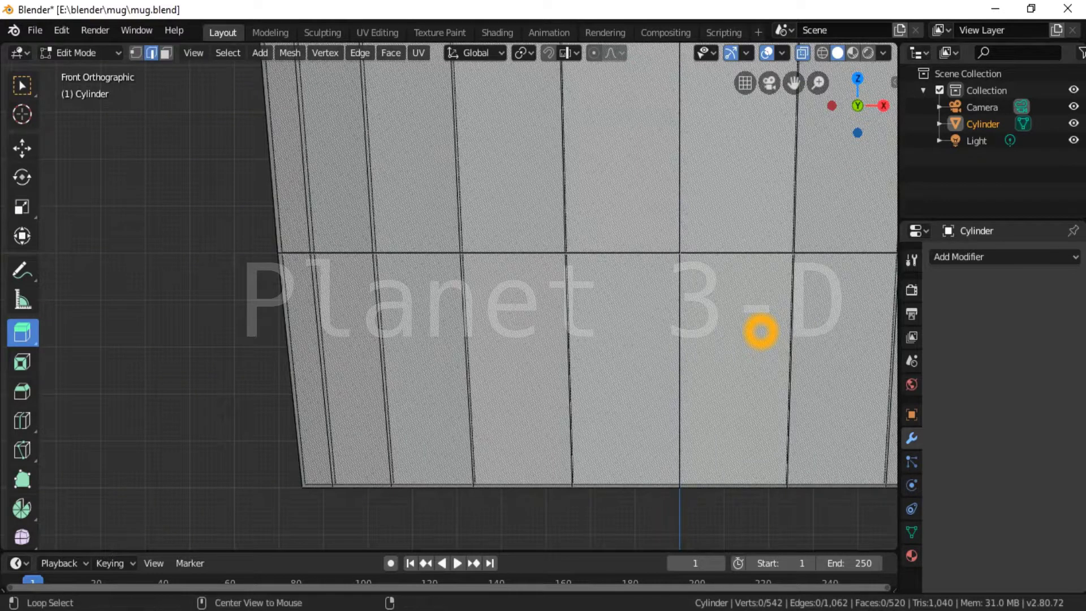
key("KP_7")
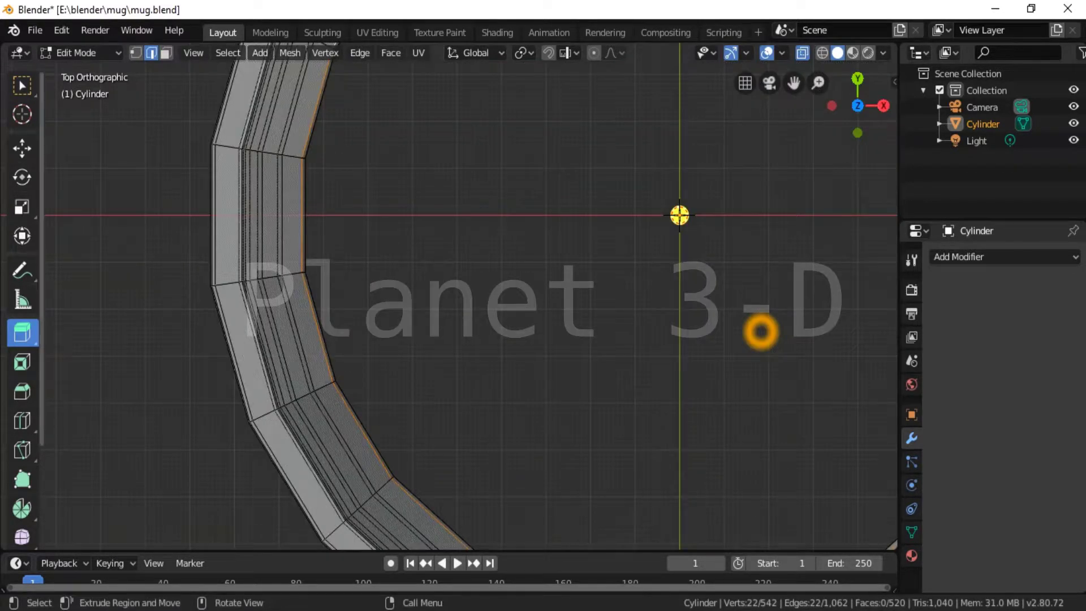
key("e")
key("Escape")
key("s")
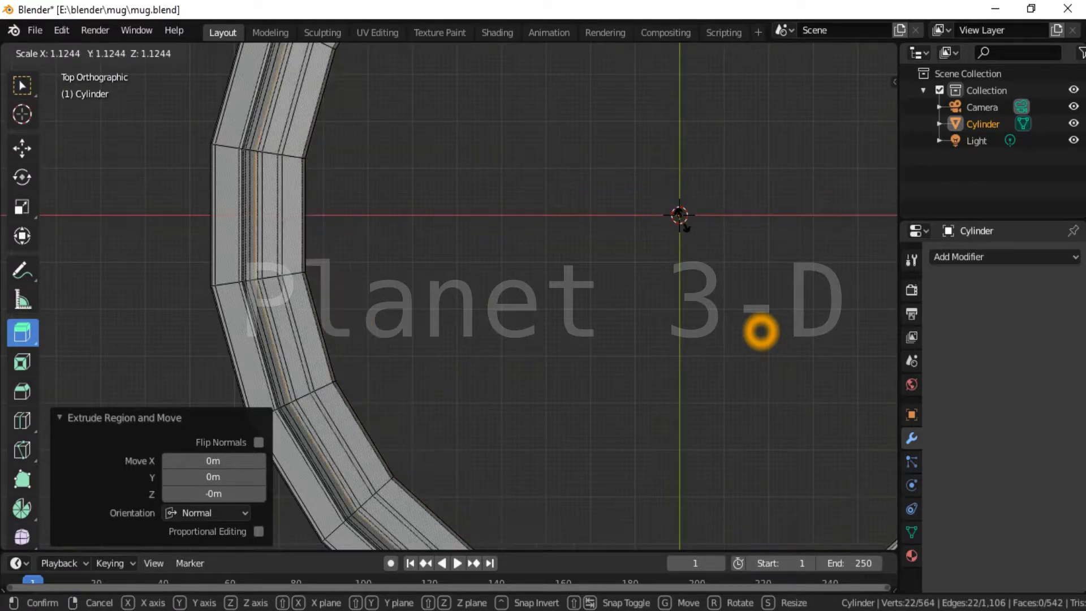
left_click(680, 215)
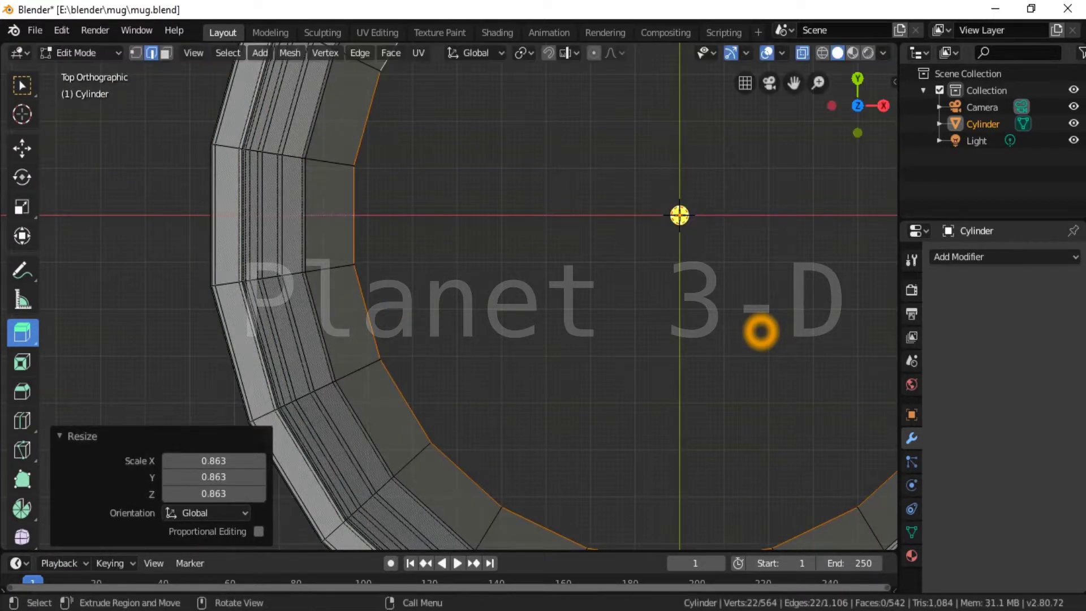
key("g")
left_click(601, 331)
scroll(846, 156, "up", 3)
middle_click_drag(761, 330, 654, 474)
scroll(761, 331, "down", 2)
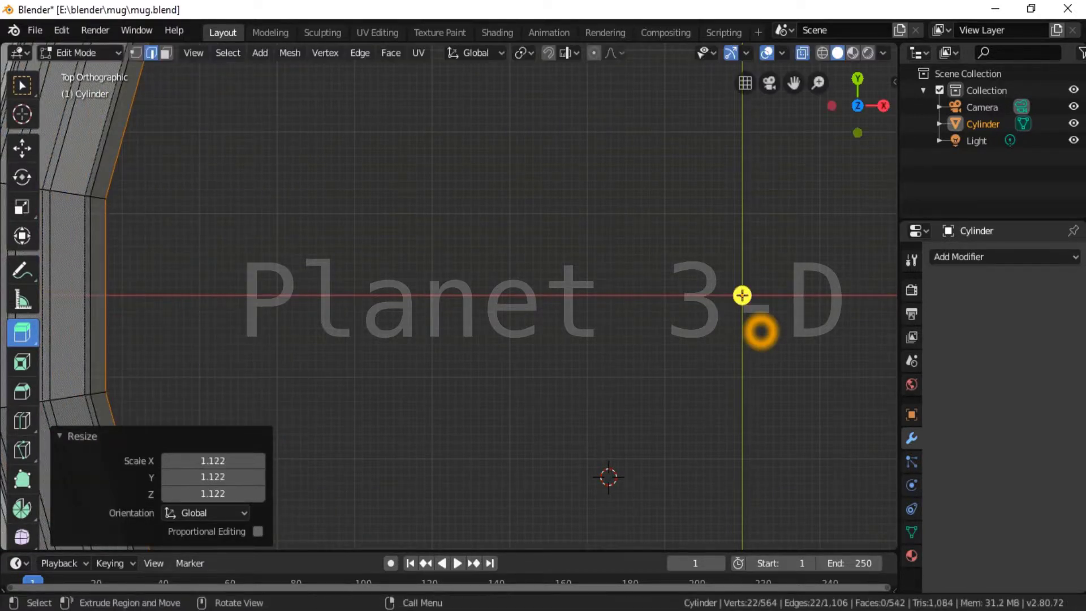
Merge the small outer bottom ring At Center to close the base
right_click(469, 239)
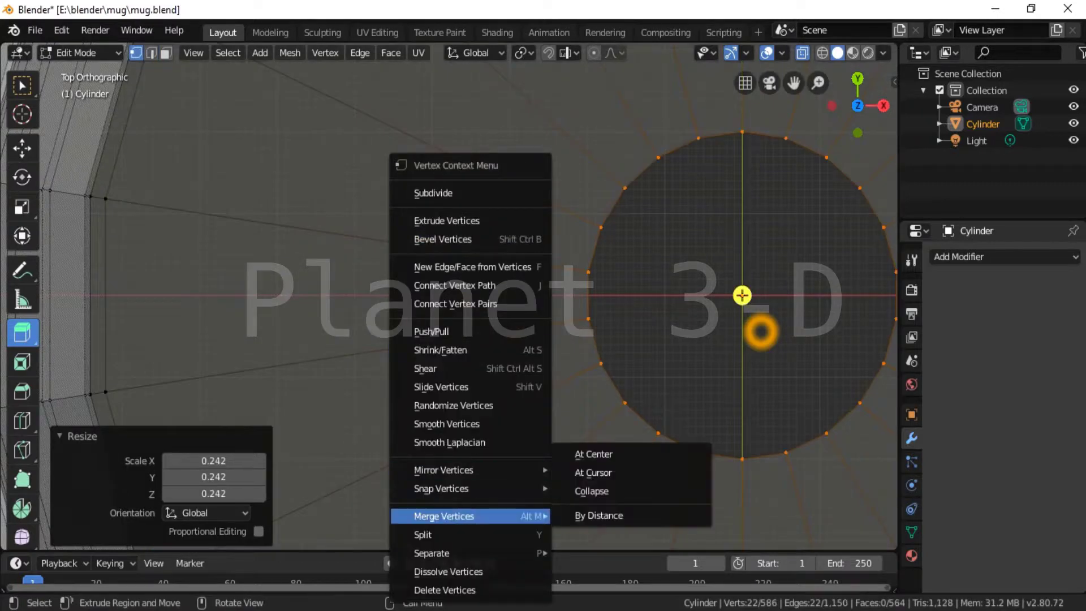
left_click(593, 453)
scroll(512, 369, "down", 3)
middle_click_drag(512, 369, 512, 283)
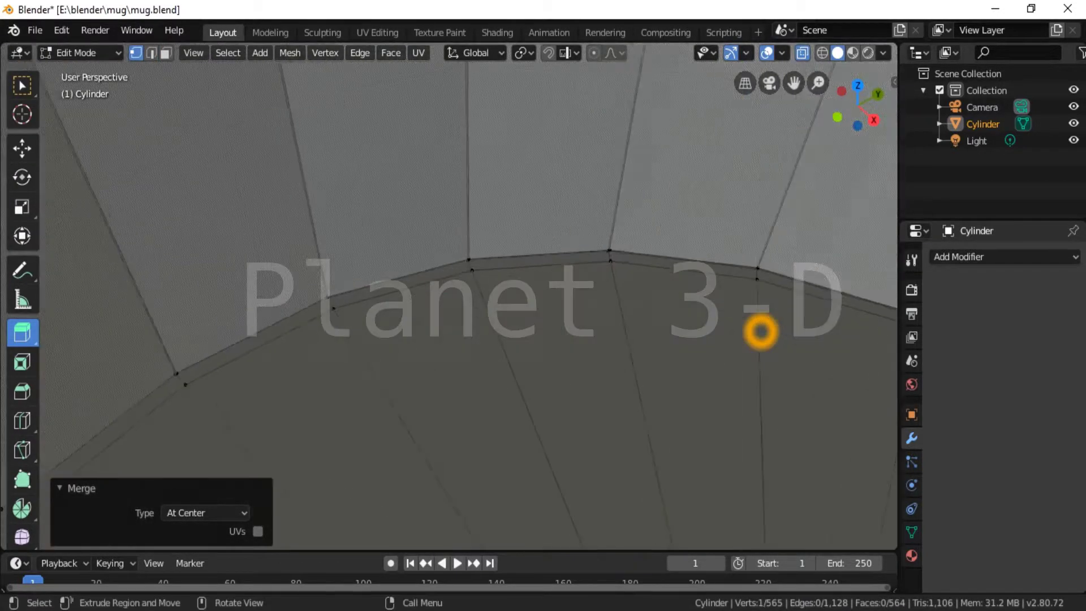
middle_click_drag(761, 332, 760, 328)
Extrude the inner bottom loop, scale it to 0.78, and merge it At Center
left_click(761, 332, "alt")
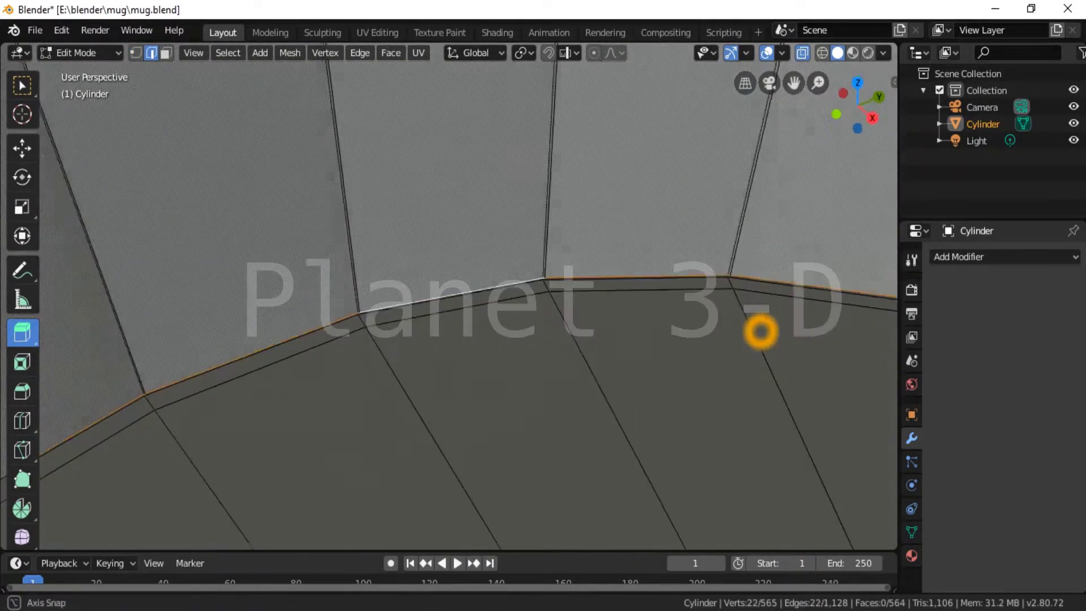
key("e")
right_click(761, 332)
scroll(761, 332, "down", 3)
key("s")
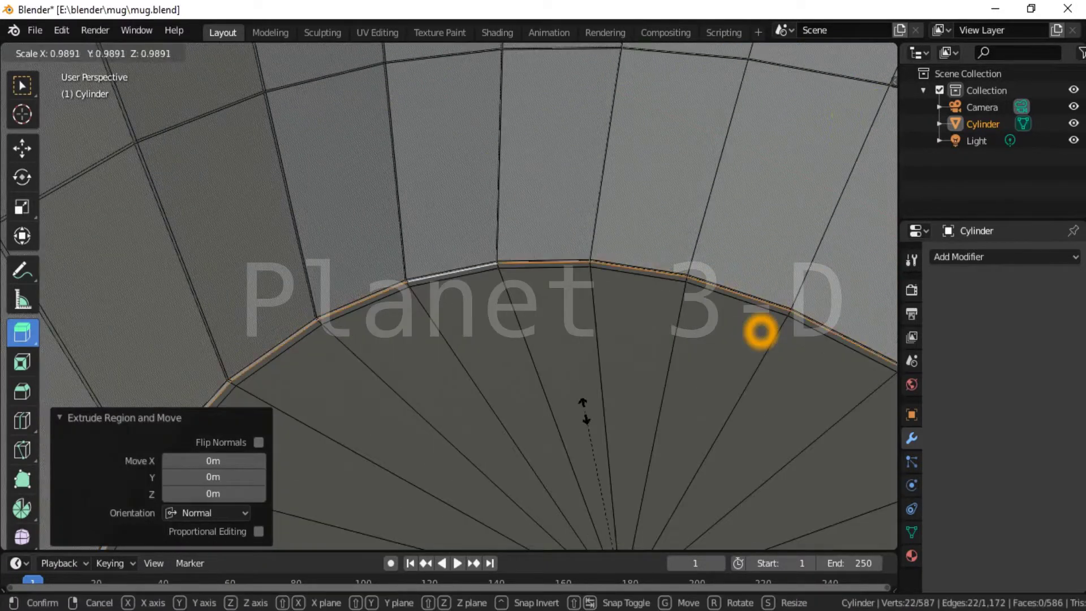
left_click(761, 332)
key("ctrl+z")
type("s.78")
key("Return")
key("1")
right_click(761, 332)
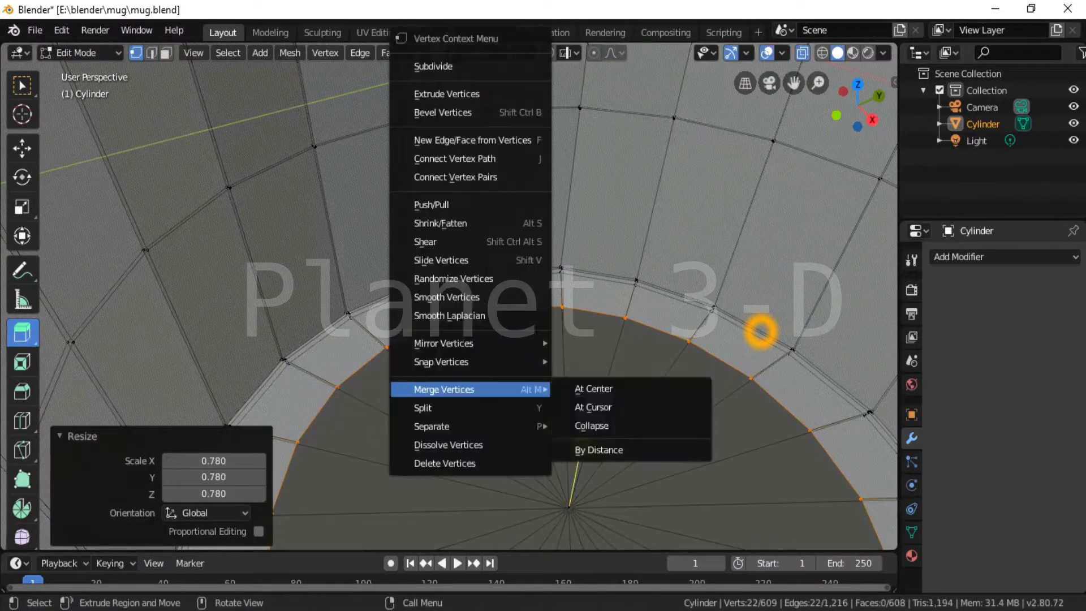
left_click(593, 388)
Switch back to Object Mode and view the whole mug
scroll(761, 332, "down", 4)
middle_click_drag(761, 332, 761, 294)
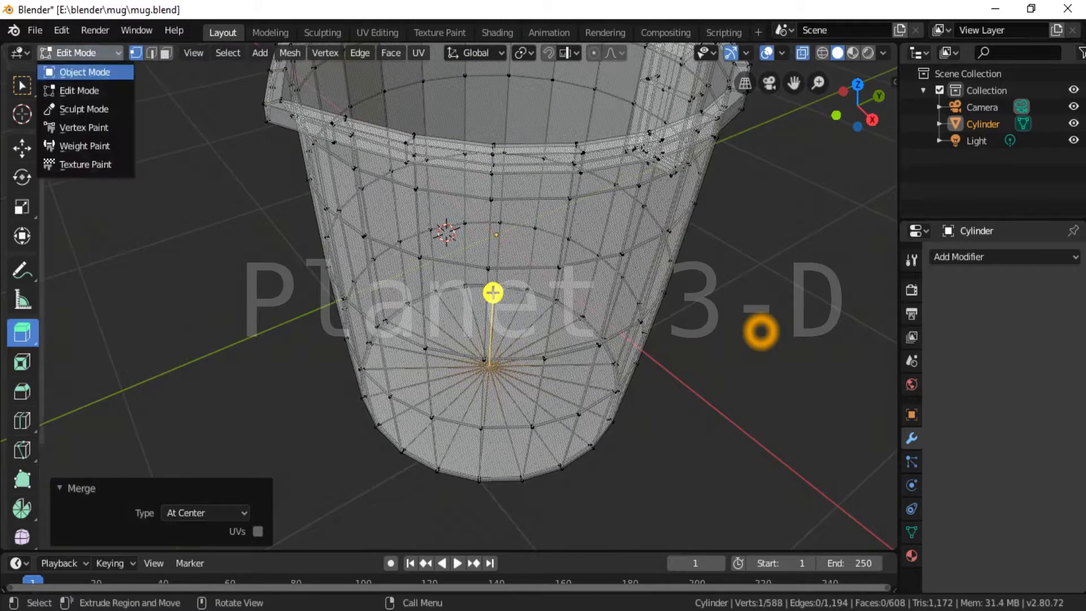
left_click(85, 72)
middle_click_drag(453, 282, 396, 254)
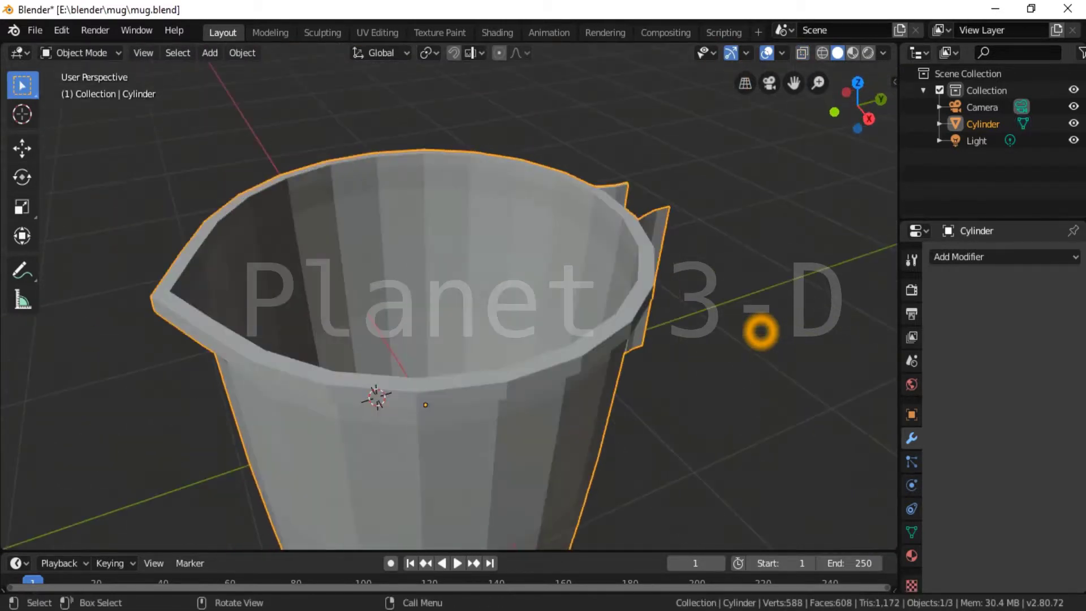
Apply Shade Smooth to the mug and deselect it
right_click(461, 274)
left_click(461, 274)
key("alt+a")
middle_click_drag(460, 339, 453, 255)
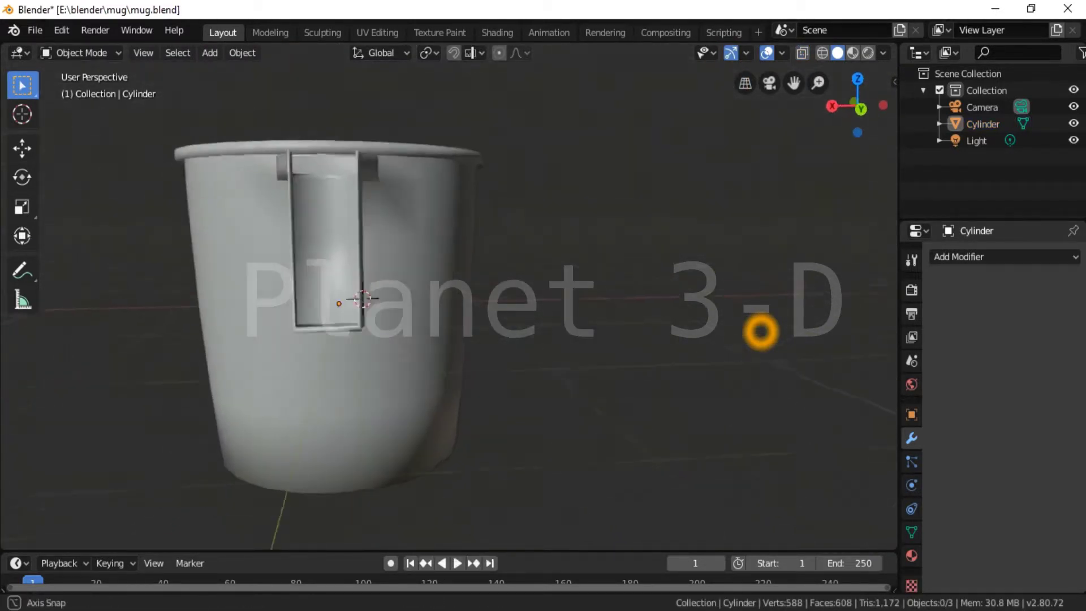
middle_click_drag(761, 332, 760, 332)
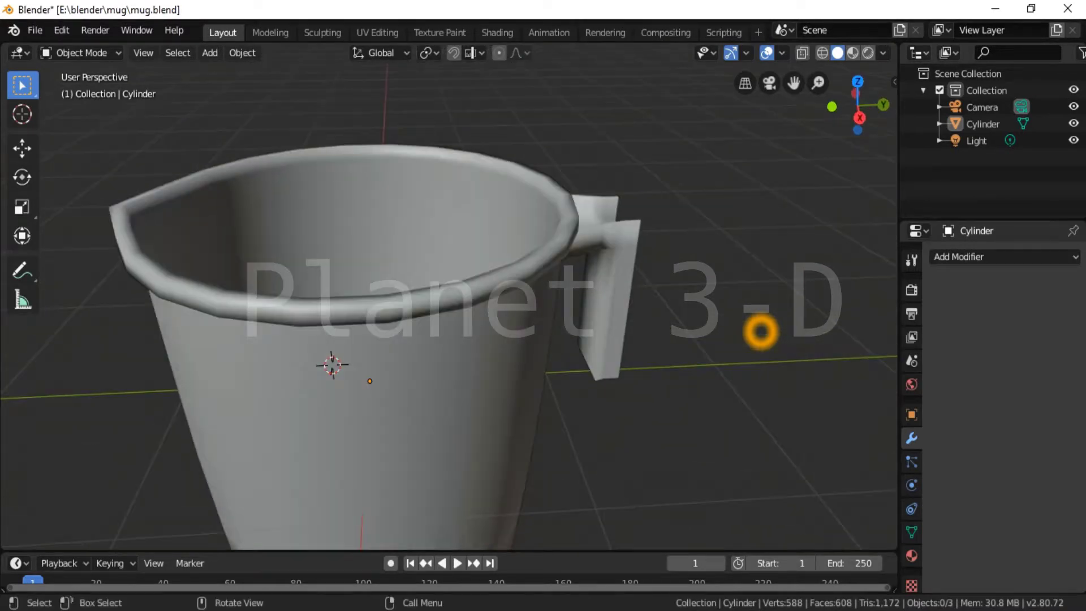
scroll(453, 306, "down", 5)
middle_click_drag(452, 306, 463, 294)
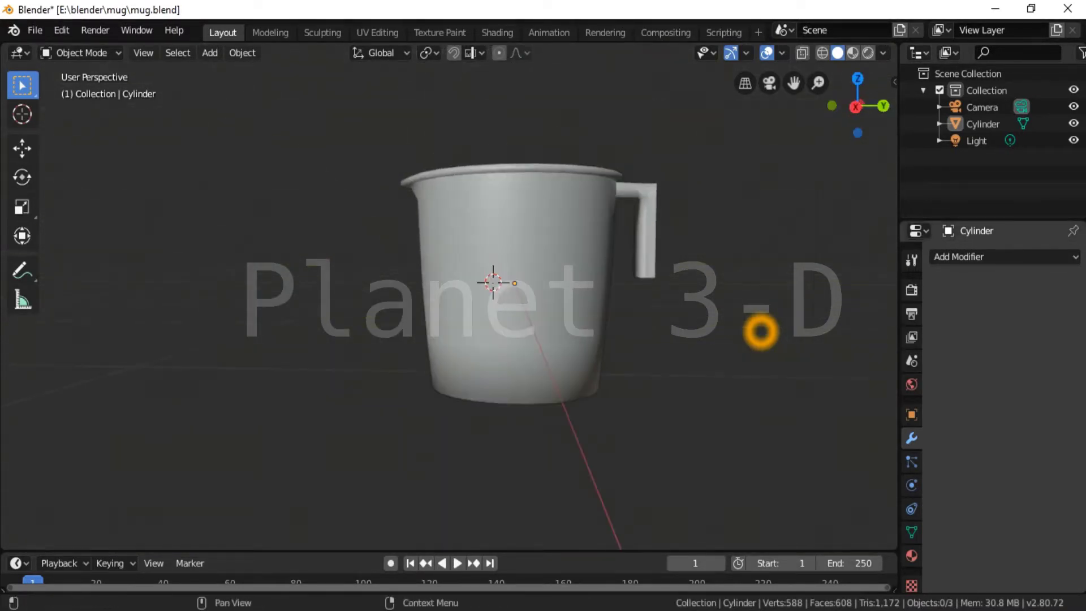
Add two Subdivision Surface modifiers to the mug from the Modifiers panel
left_click(1004, 257)
left_click(784, 535)
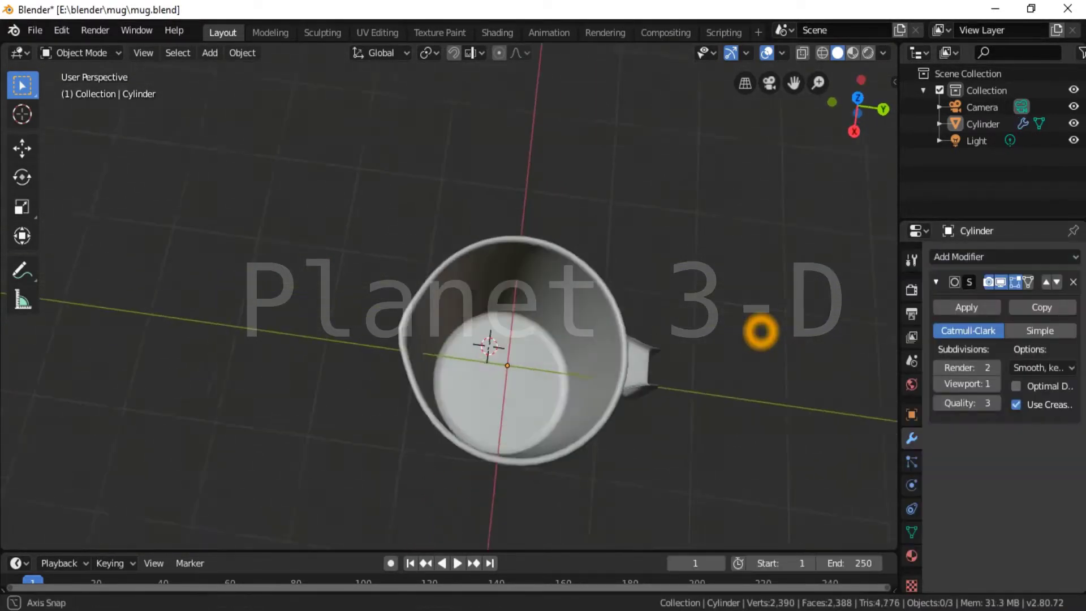
middle_click_drag(761, 331, 761, 331)
left_click(1004, 256)
key("Return")
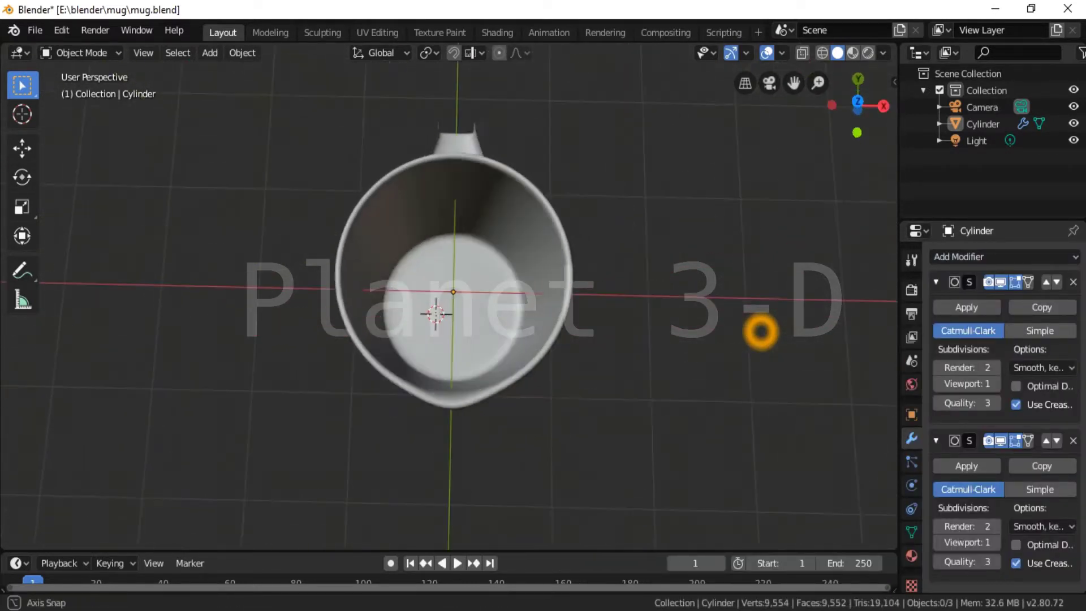
scroll(761, 331, "up", 5)
scroll(761, 331, "down", 2)
scroll(760, 331, "down", 1)
scroll(760, 331, "down", 1)
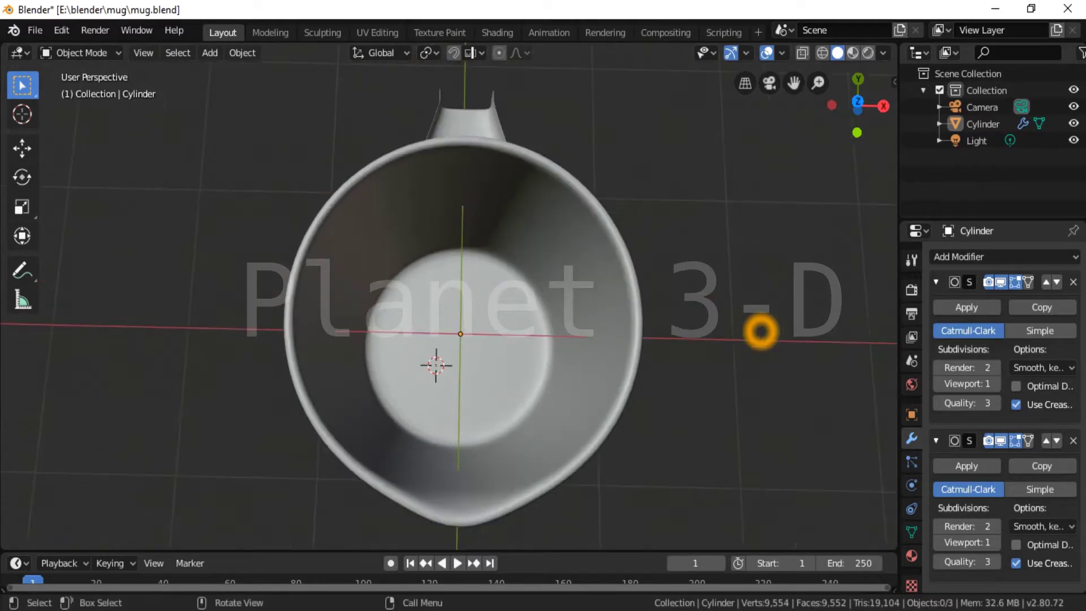